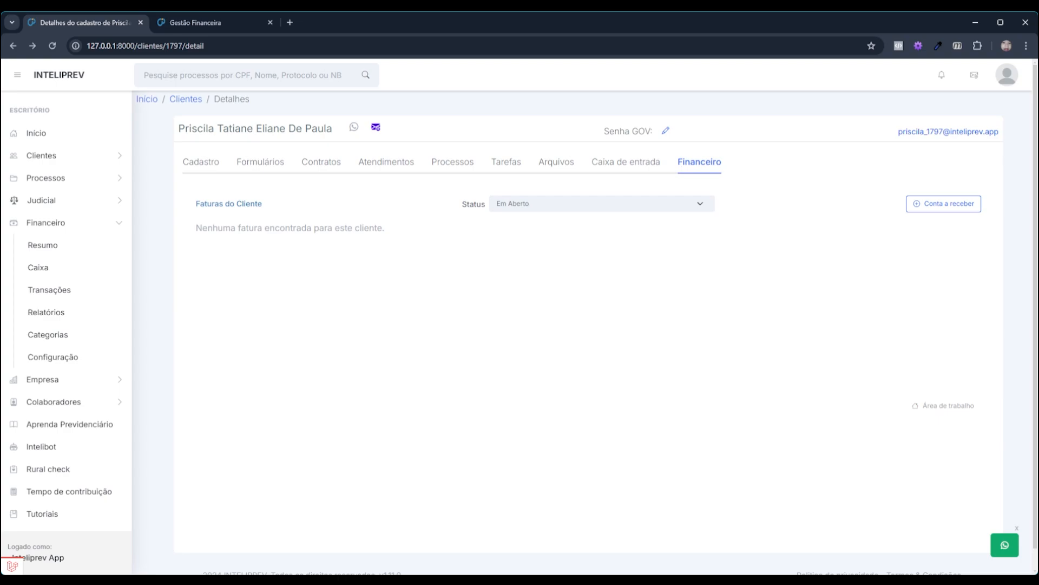
Look through the client's registration details, forms, contracts and service records sections
{"action": "left_click", "coordinate": [212, 162]}
{"action": "left_click", "coordinate": [252, 165]}
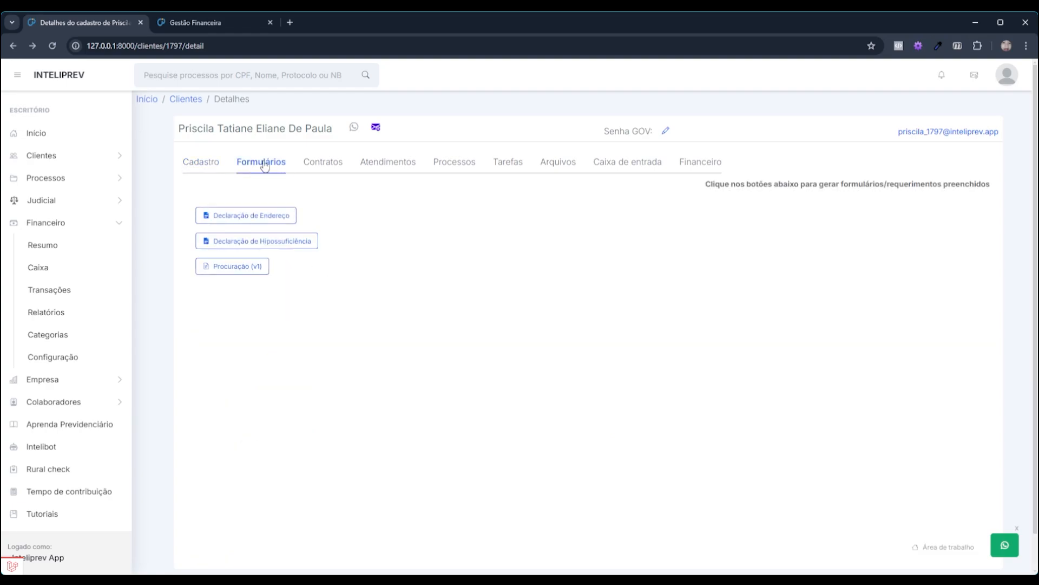
{"action": "left_click", "coordinate": [310, 165]}
{"action": "left_click", "coordinate": [379, 165]}
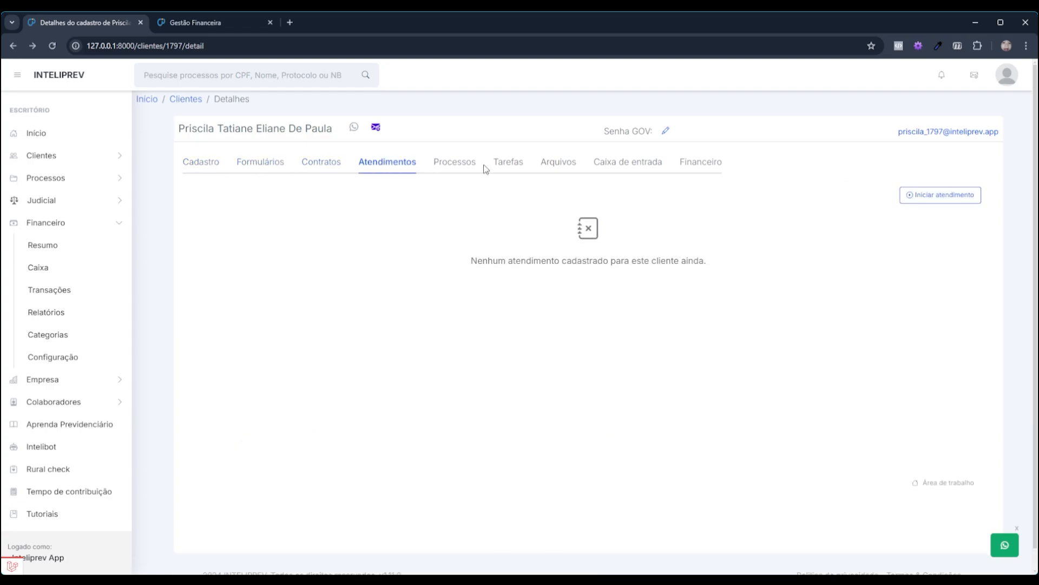
Back on the Financeiro tab, set the invoice Status filter to Todos
{"action": "left_click", "coordinate": [699, 166]}
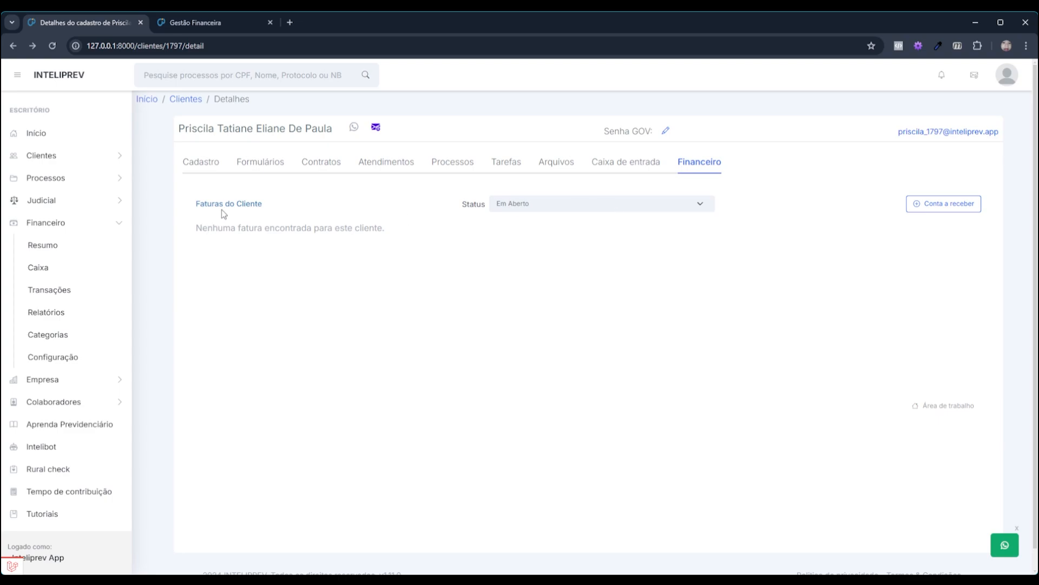
{"action": "left_click", "coordinate": [602, 200]}
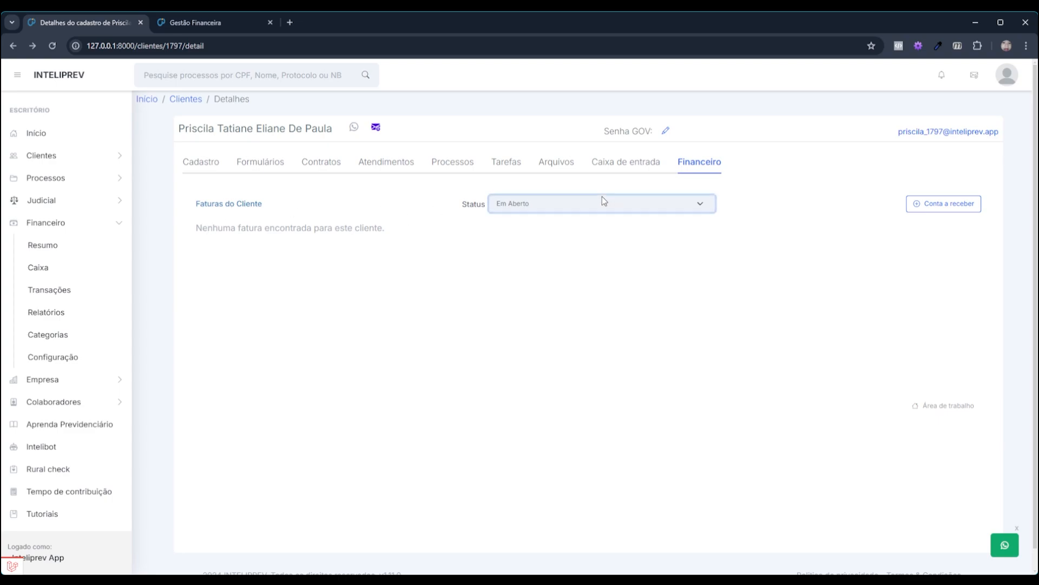
{"action": "left_click", "coordinate": [564, 220]}
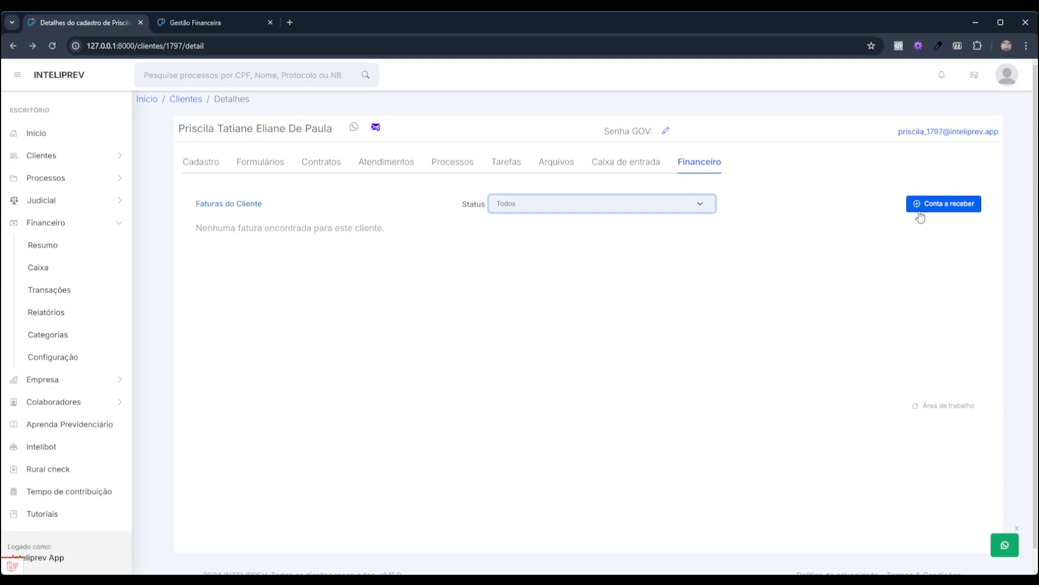
Create a receivable of 1.500,00 in 3 installments, 'Acordo aposentadoria', and calculate its schedule
{"action": "left_click", "coordinate": [941, 208]}
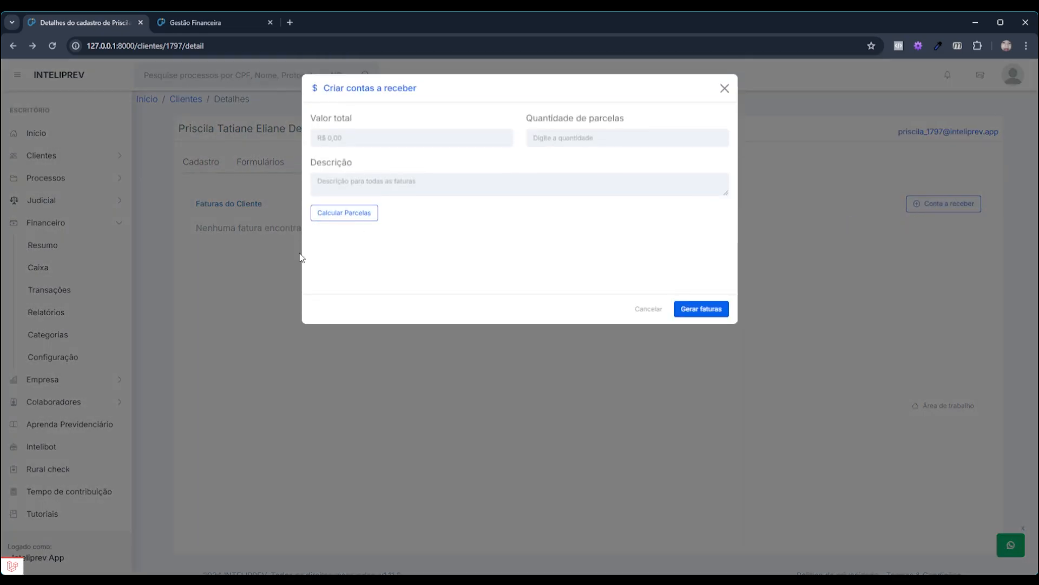
{"action": "left_click", "coordinate": [387, 139]}
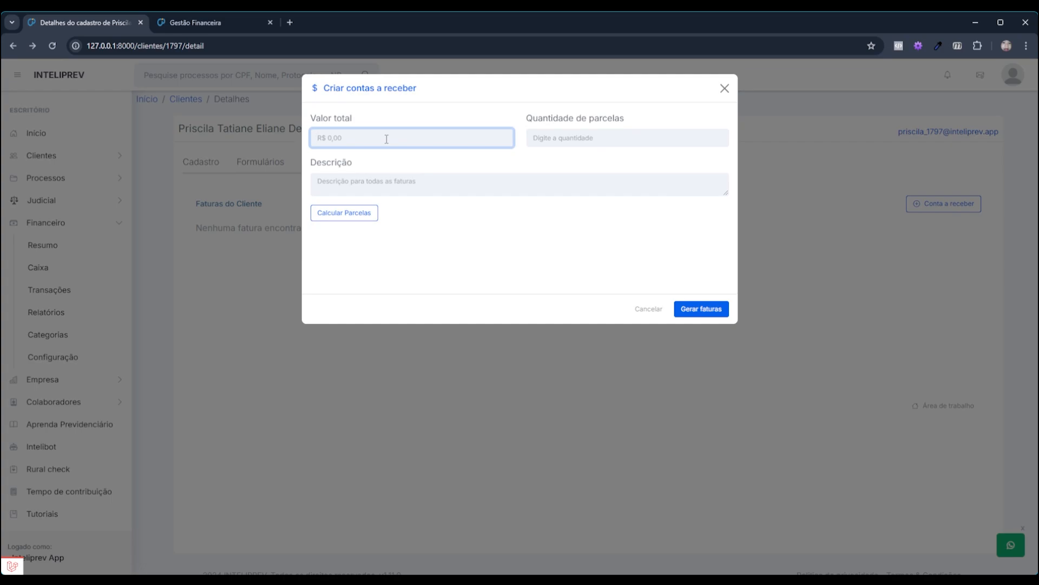
{"action": "type", "text": "150000"}
{"action": "key", "text": "Tab"}
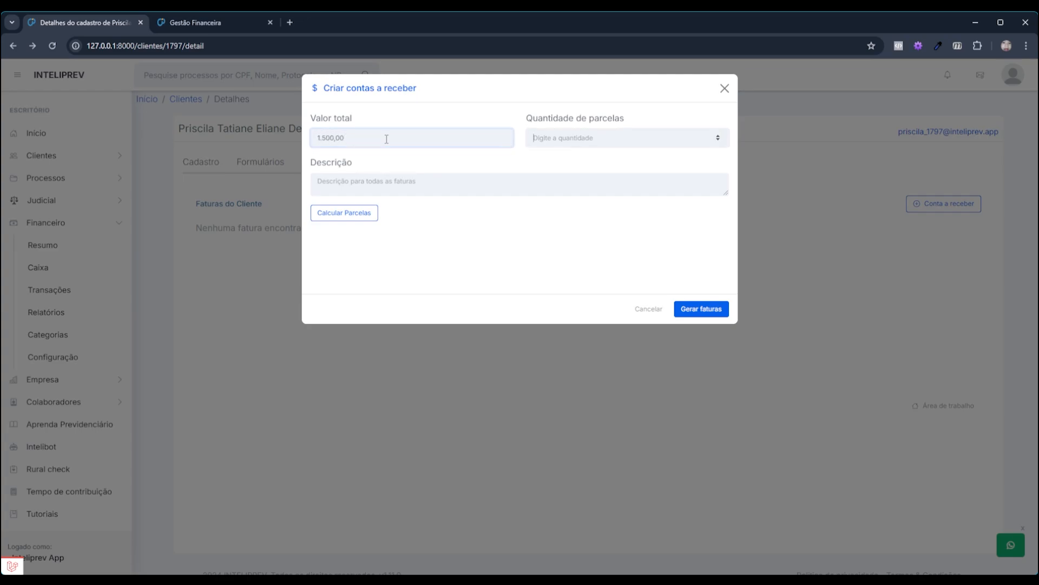
{"action": "type", "text": "3"}
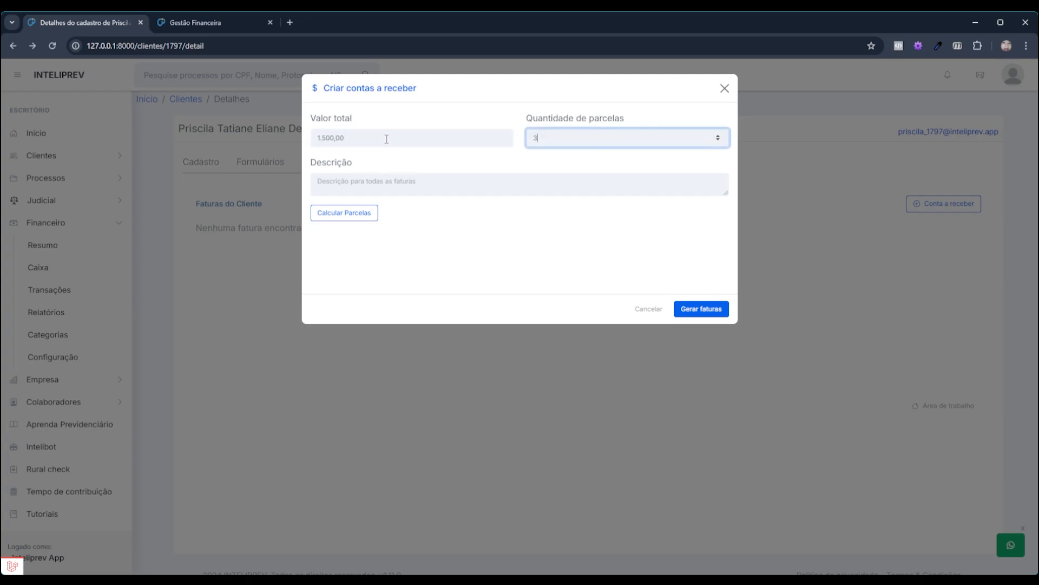
{"action": "left_click", "coordinate": [383, 190]}
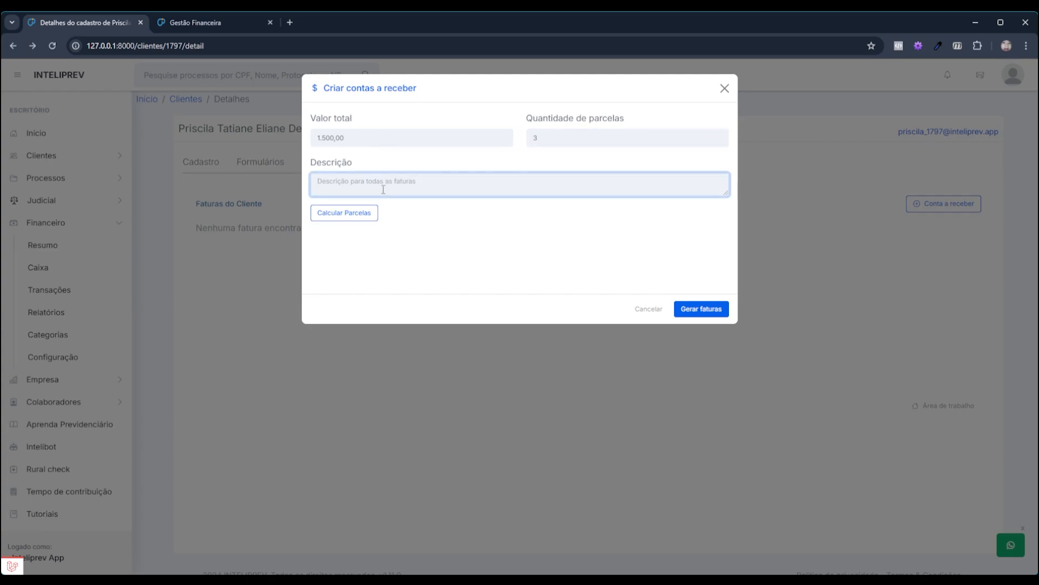
{"action": "type", "text": "Acordo aposentadoria"}
{"action": "left_click", "coordinate": [341, 218]}
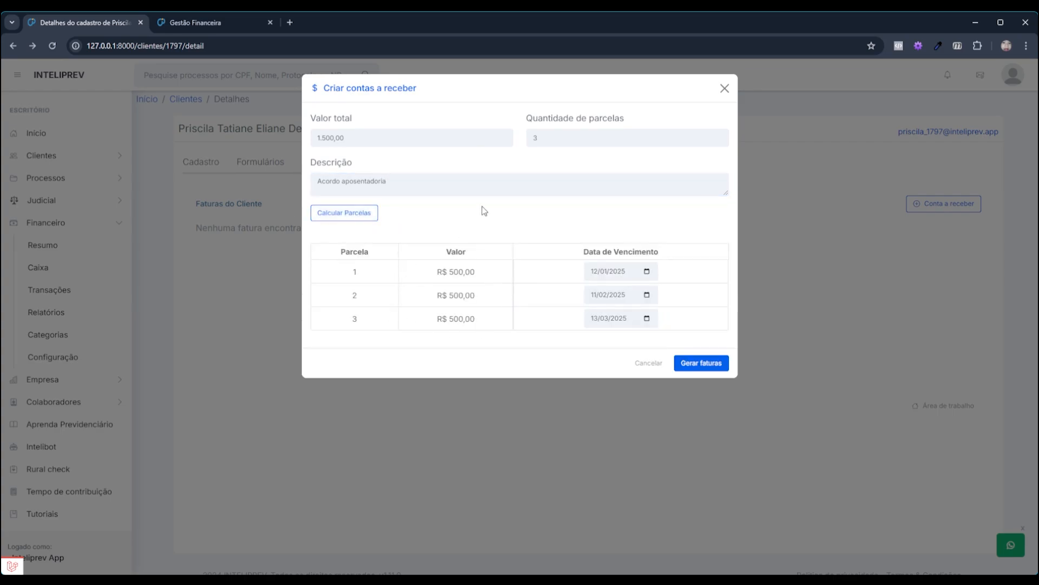
Change the installment count to 6 and recalculate into six R$ 250,00 monthly installments
{"action": "left_click_drag", "start_coordinate": [557, 135], "coordinate": [511, 138]}
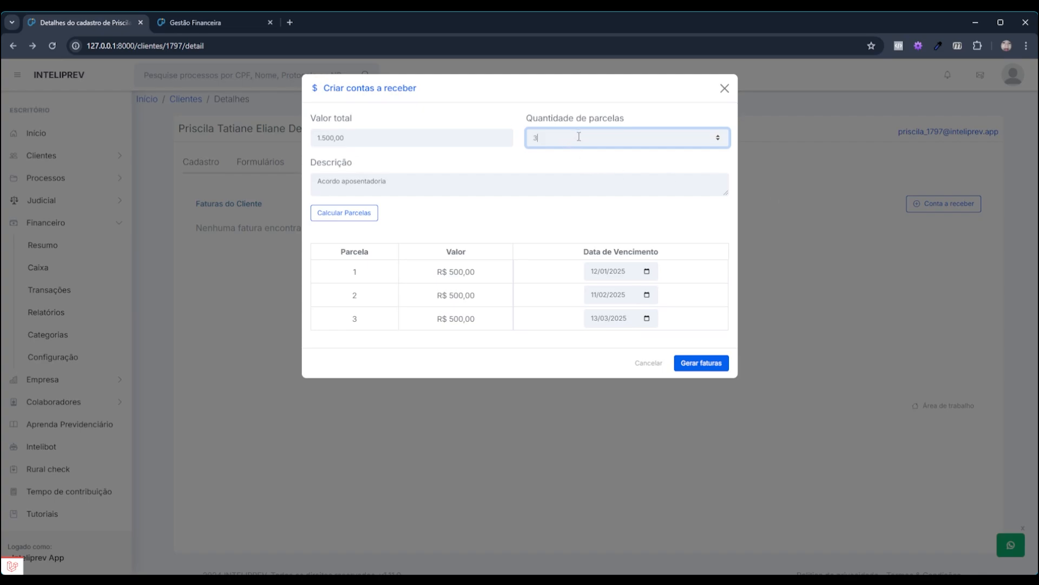
{"action": "type", "text": "6"}
{"action": "left_click", "coordinate": [362, 212]}
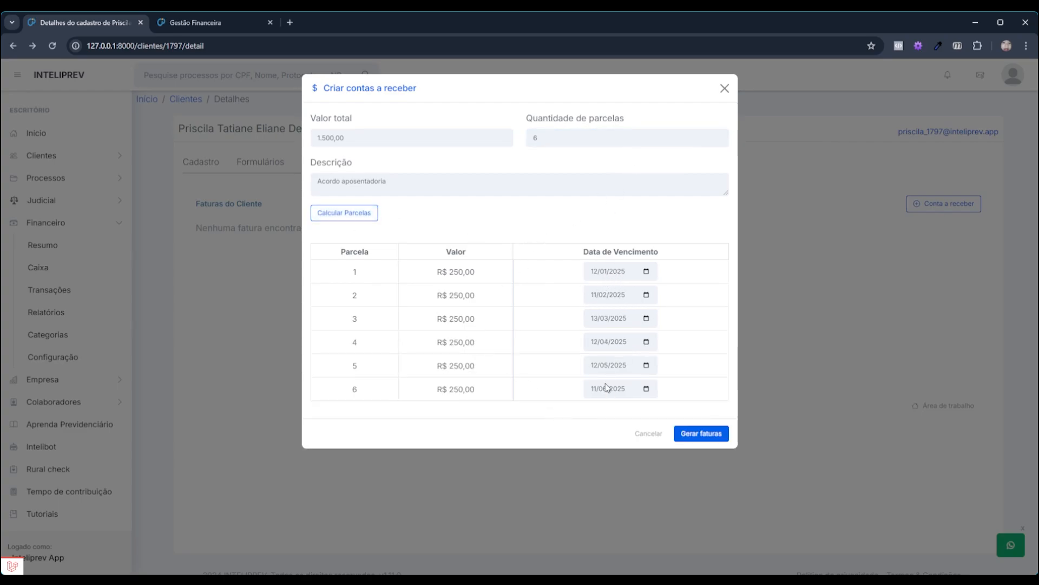
{"action": "left_click", "coordinate": [594, 272]}
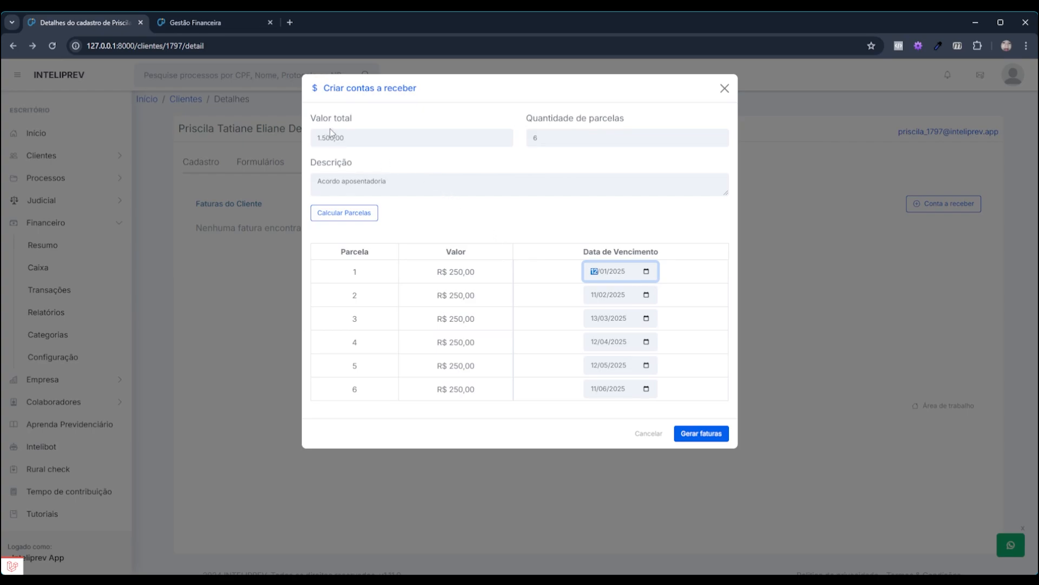
{"action": "double_click", "coordinate": [528, 138]}
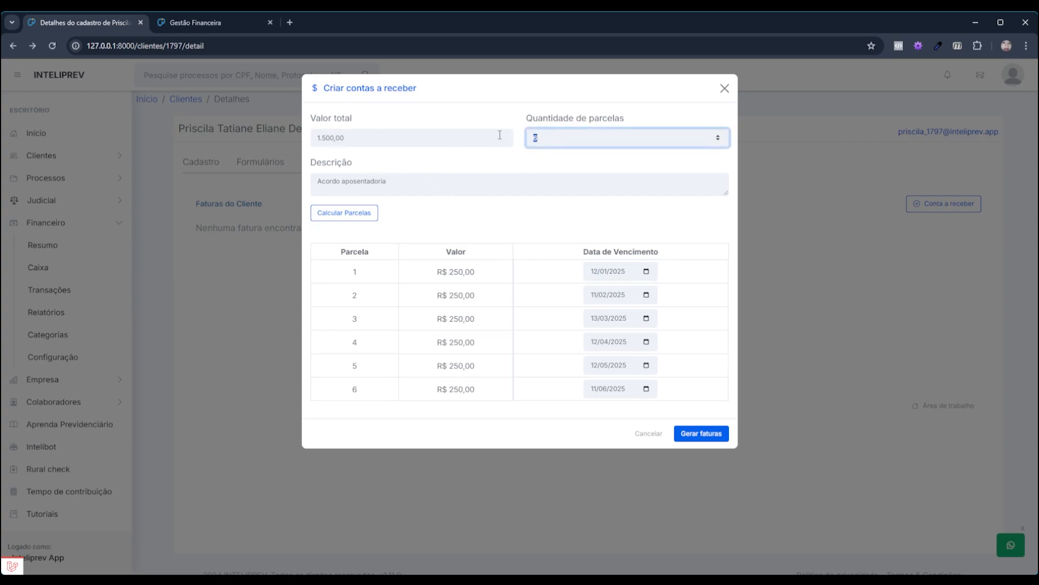
Set the installment count back to 3 and recalculate into three R$ 500,00 installments
{"action": "type", "text": "3"}
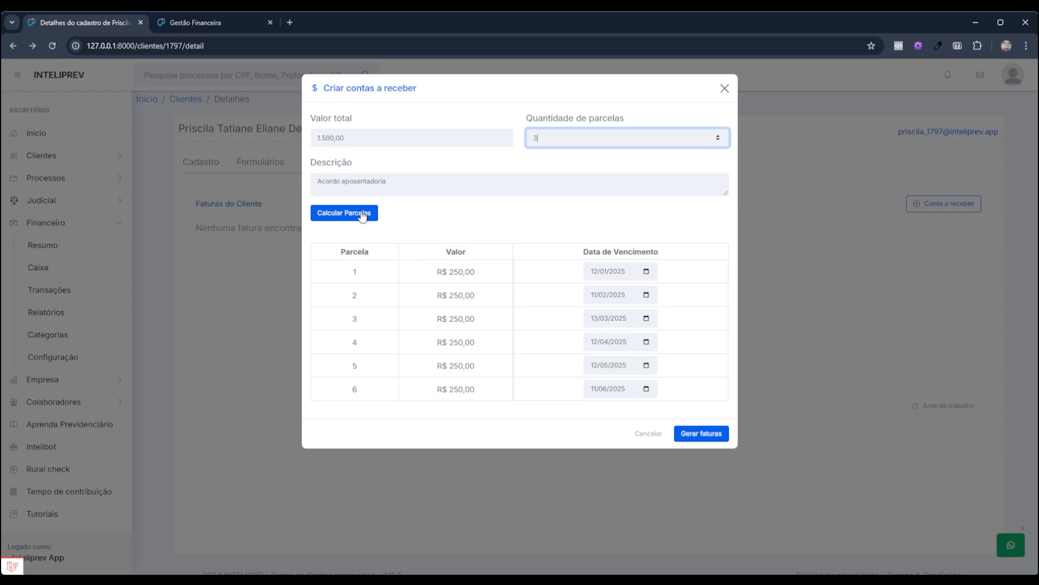
{"action": "left_click", "coordinate": [338, 214]}
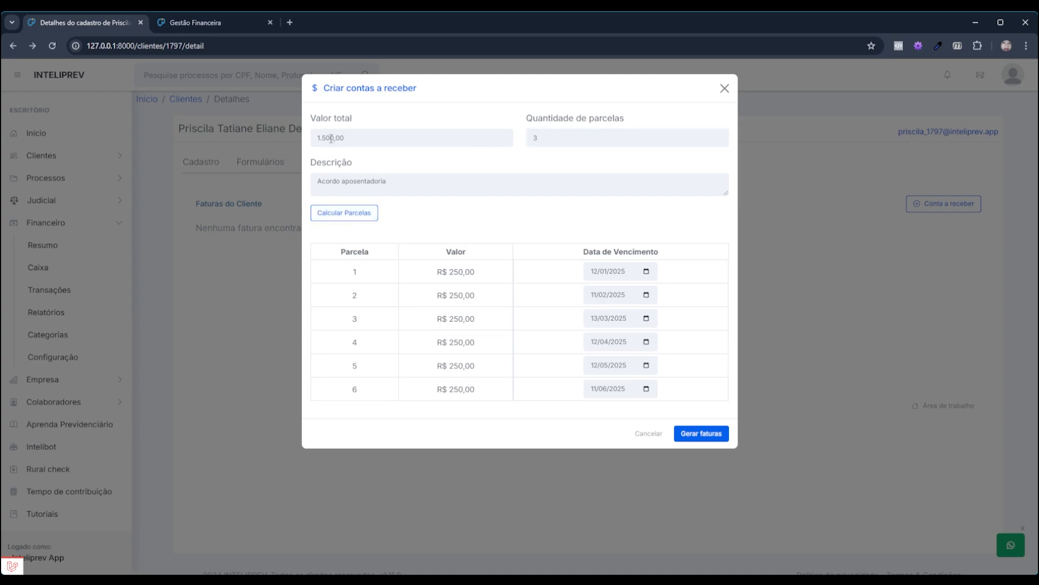
{"action": "left_click", "coordinate": [364, 219]}
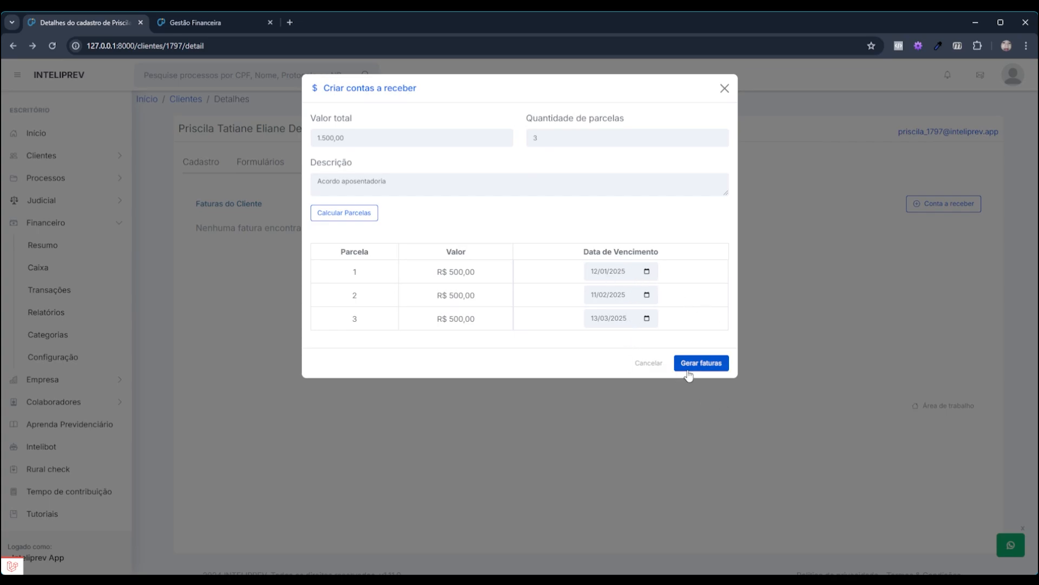
Generate invoices #10–12 for the three R$ 500,00 installments
{"action": "left_click", "coordinate": [708, 365]}
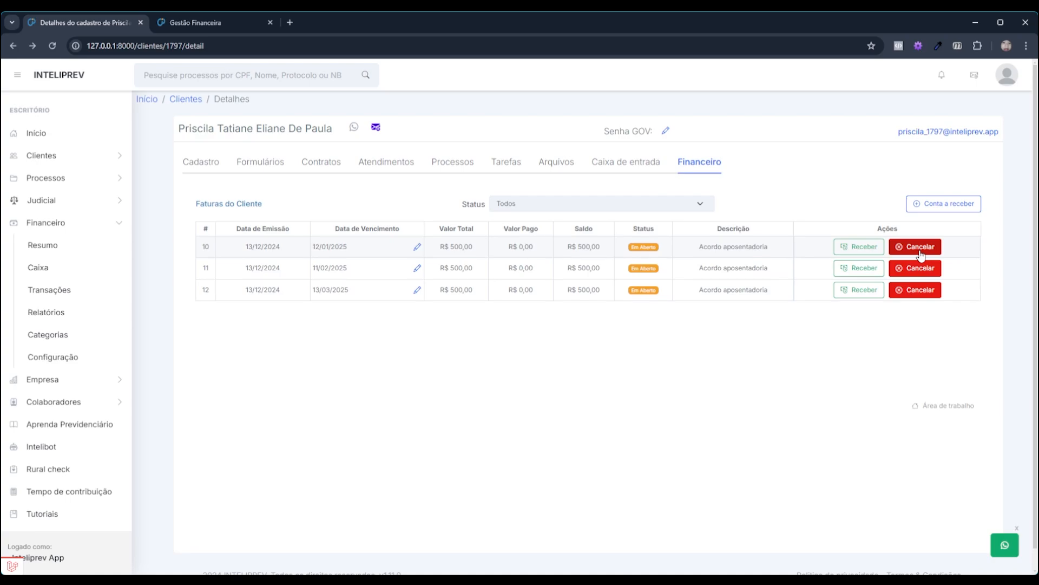
Start a new receivable of 1.200,00 in 1 installment, adding 'Entrada' to the description
{"action": "left_click", "coordinate": [951, 203]}
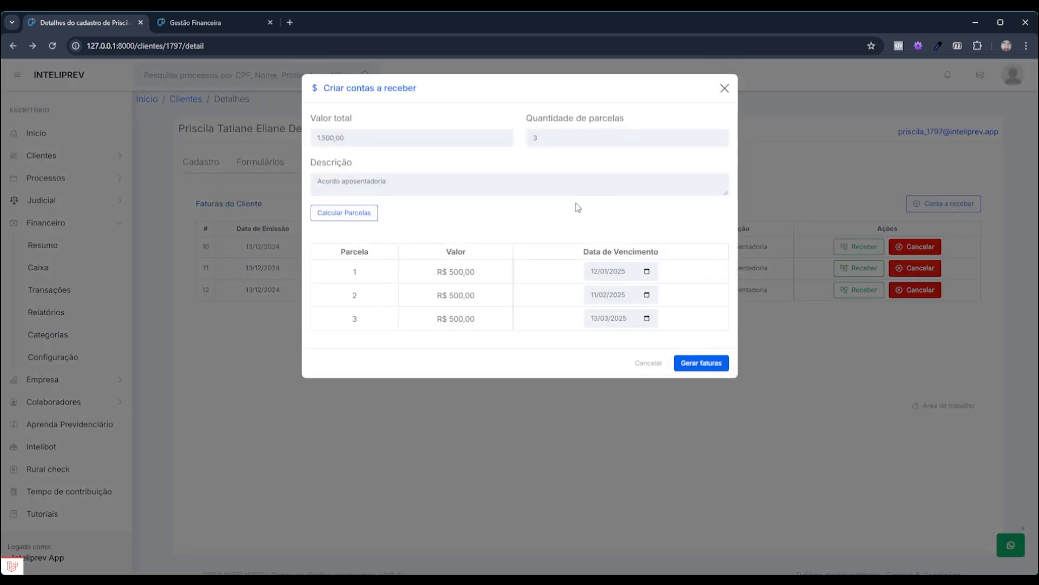
{"action": "left_click_drag", "start_coordinate": [380, 141], "coordinate": [303, 132]}
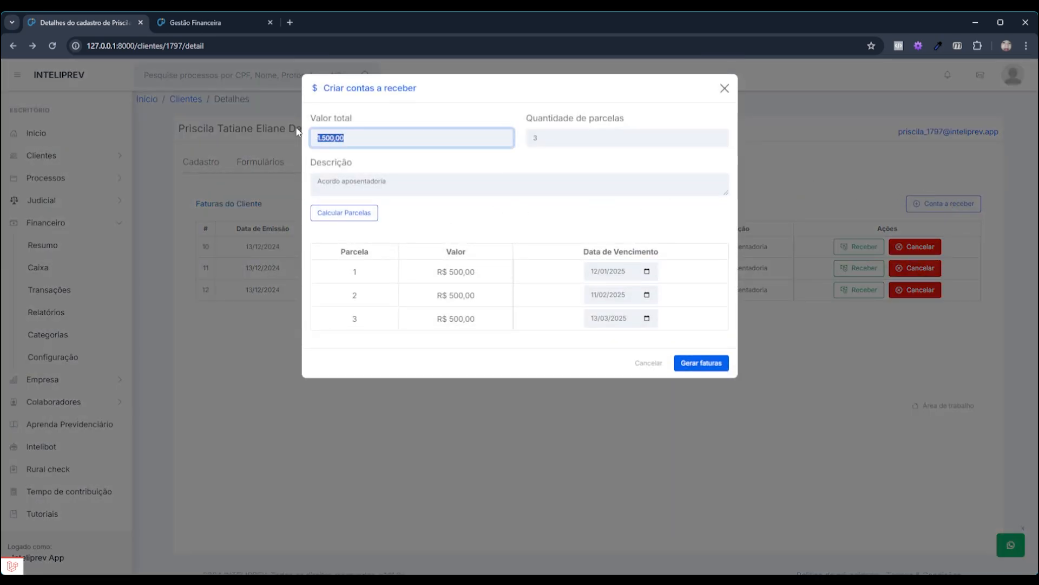
{"action": "type", "text": "120000"}
{"action": "key", "text": "Tab"}
{"action": "type", "text": "1"}
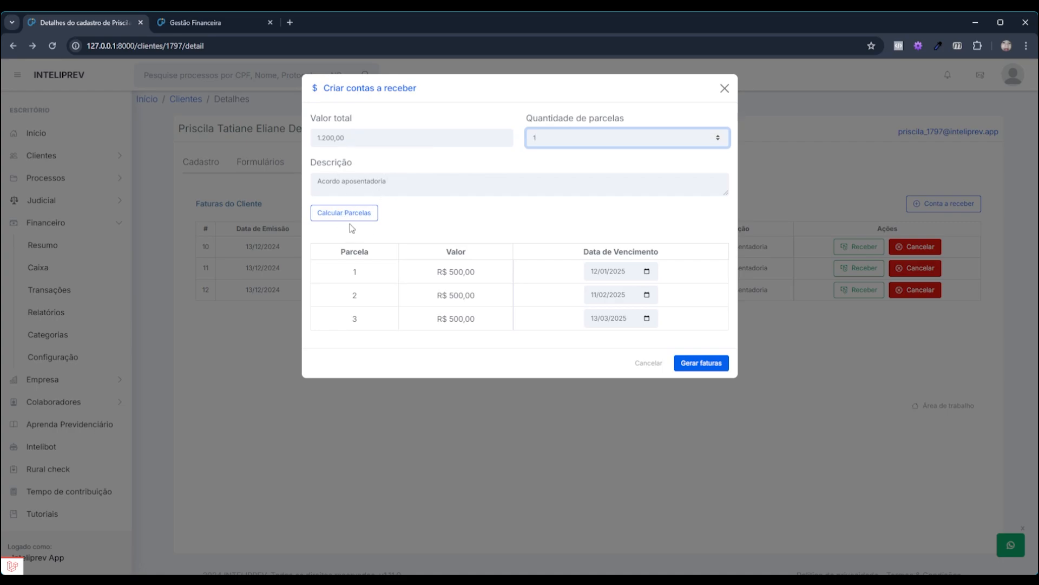
{"action": "left_click", "coordinate": [441, 180]}
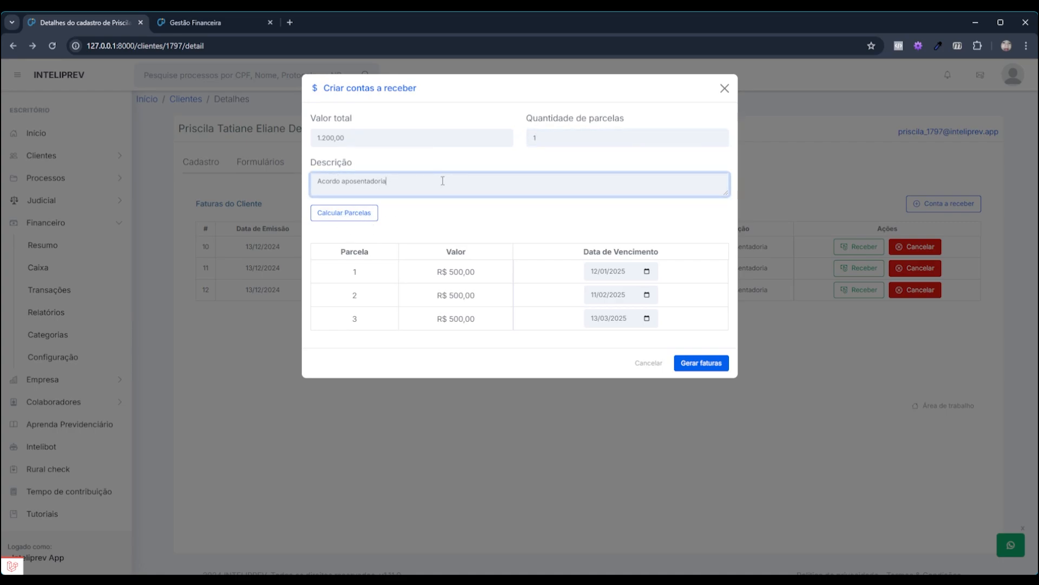
{"action": "type", "text": "Entrada"}
Calculate the single installment, move its due date to 12/01/2025, and generate invoice #13
{"action": "left_click", "coordinate": [340, 217]}
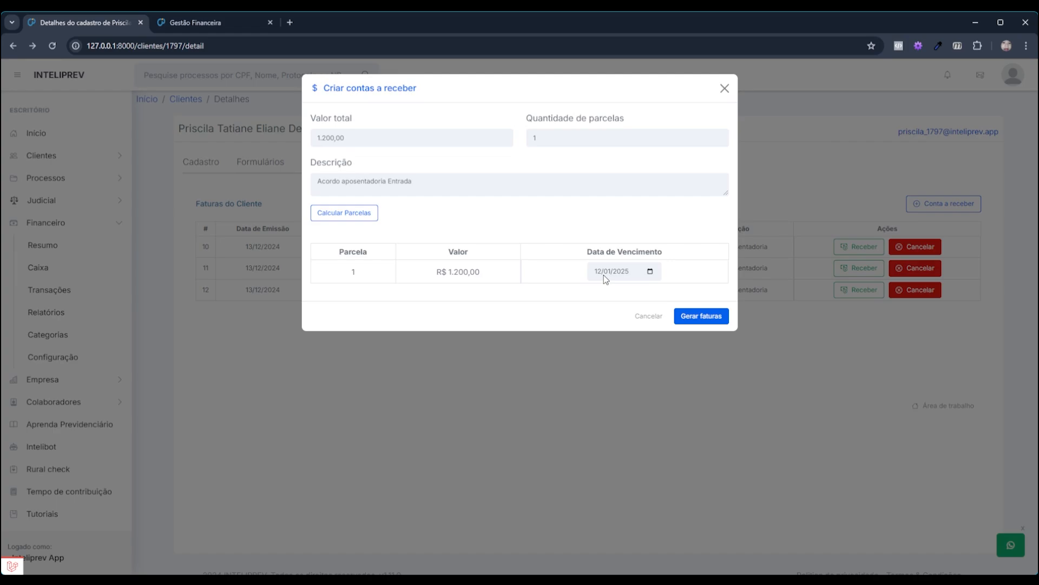
{"action": "left_click", "coordinate": [650, 270]}
{"action": "left_click", "coordinate": [681, 292]}
{"action": "left_click", "coordinate": [695, 319]}
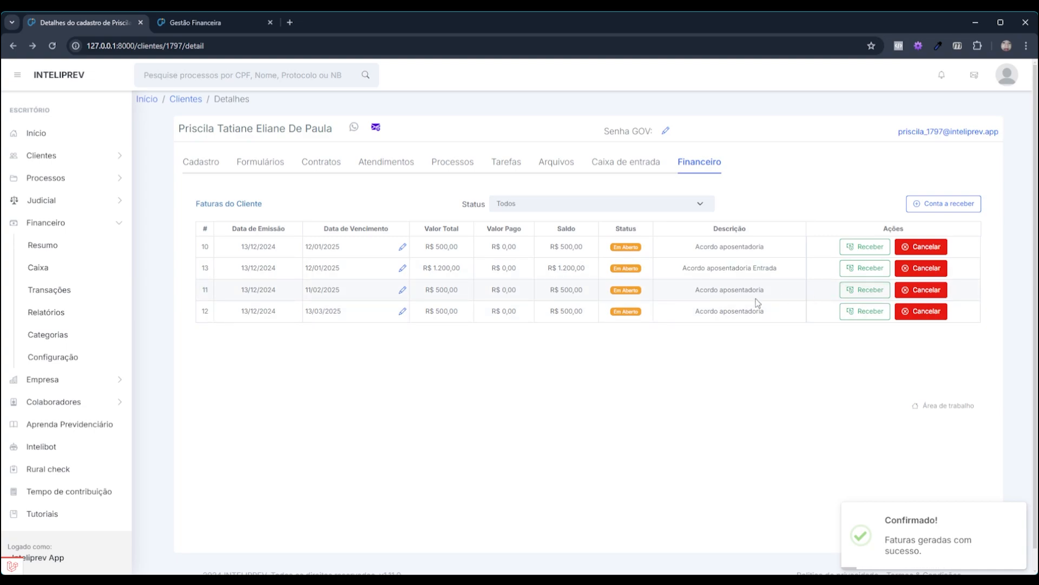
Change invoice 13's due date to 12/12/2024, then reload and reopen the Financeiro list
{"action": "left_click", "coordinate": [402, 268]}
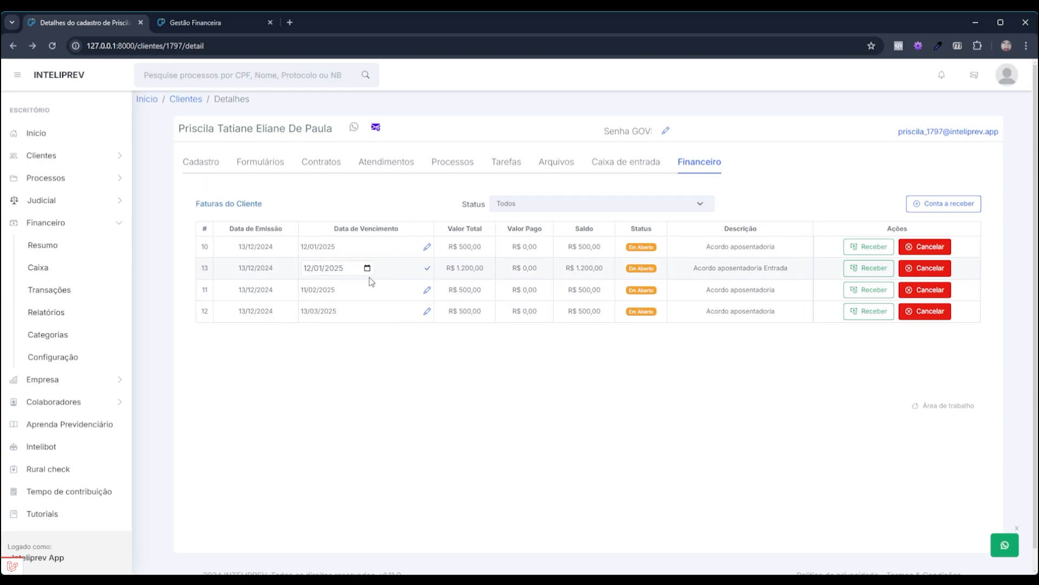
{"action": "type", "text": "12122024"}
{"action": "left_click", "coordinate": [428, 269]}
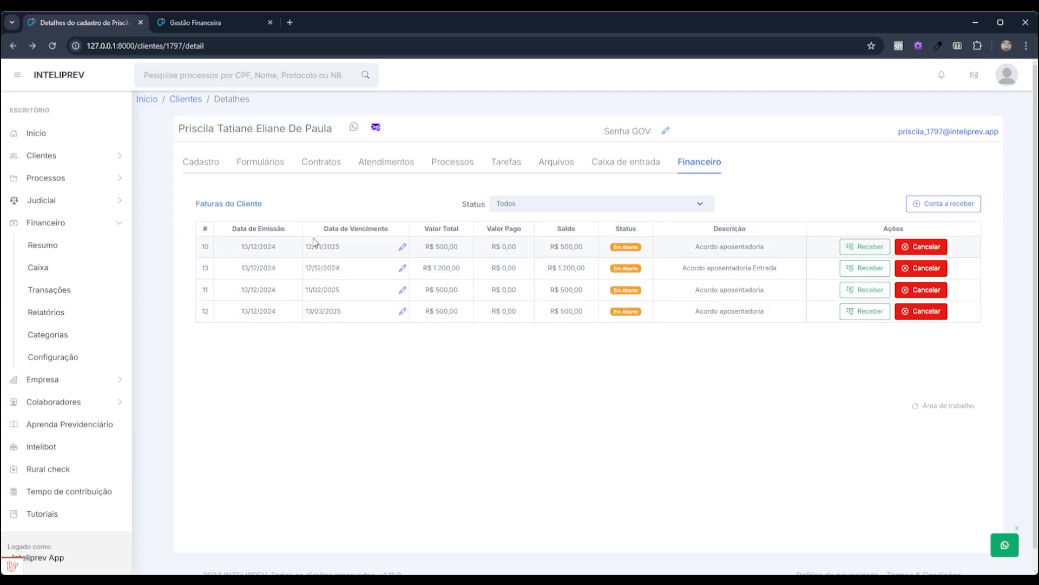
{"action": "left_click", "coordinate": [54, 46]}
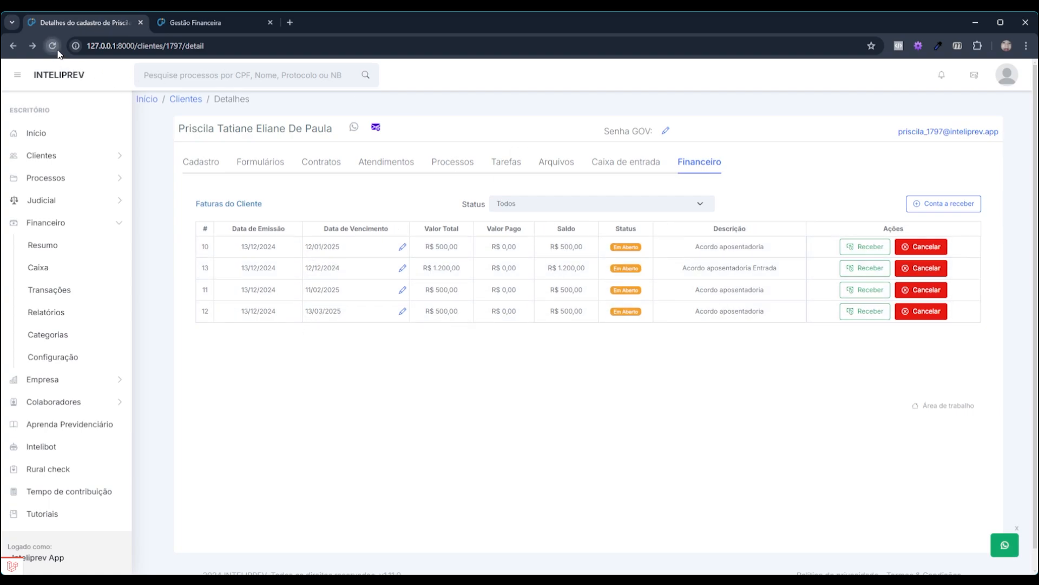
{"action": "left_click", "coordinate": [710, 171]}
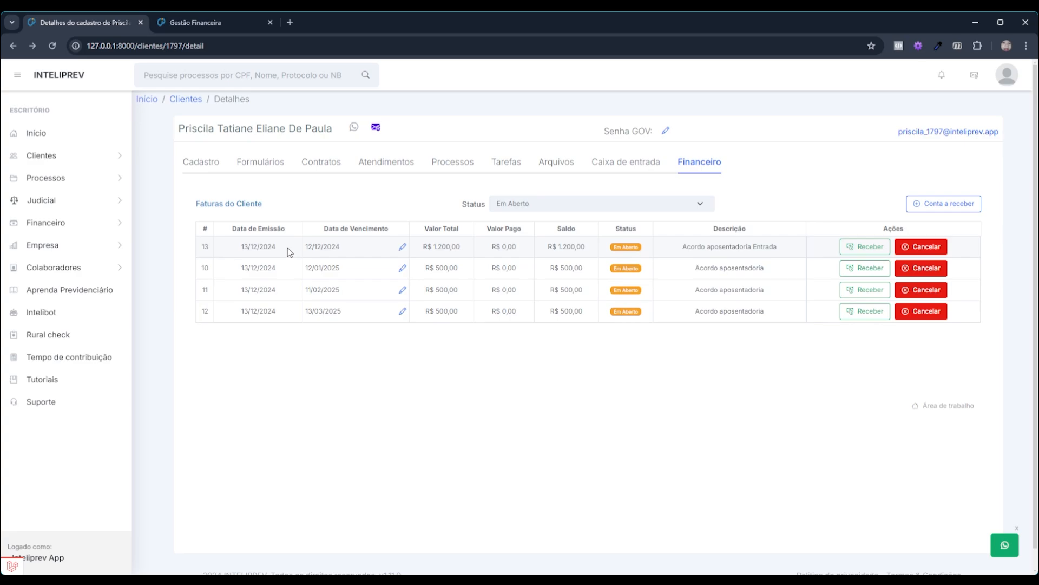
Record a full R$ 1.200,00 payment for invoice 13, marked as Quitada
{"action": "left_click", "coordinate": [859, 252]}
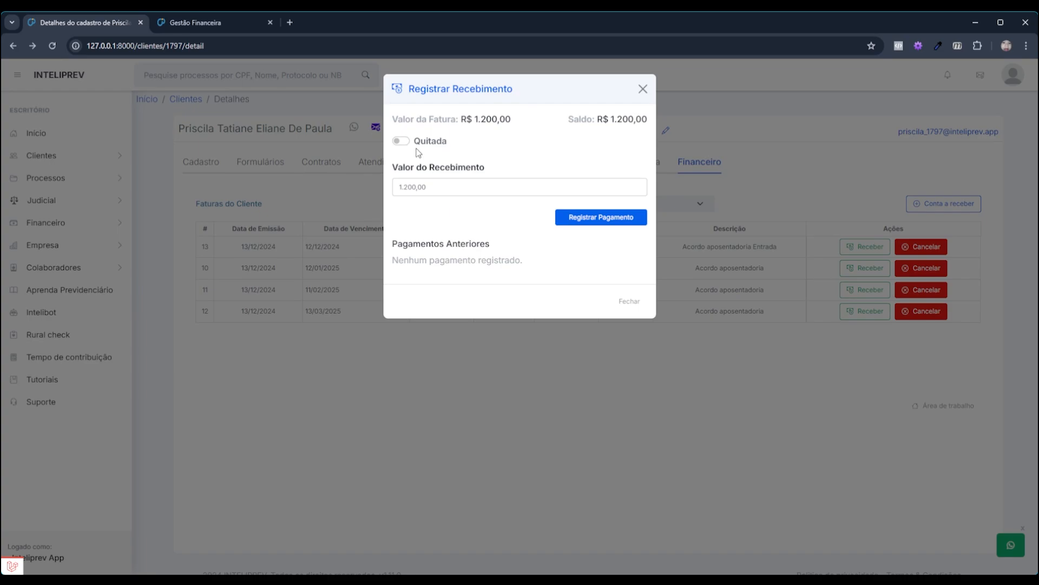
{"action": "left_click_drag", "start_coordinate": [430, 187], "coordinate": [390, 189]}
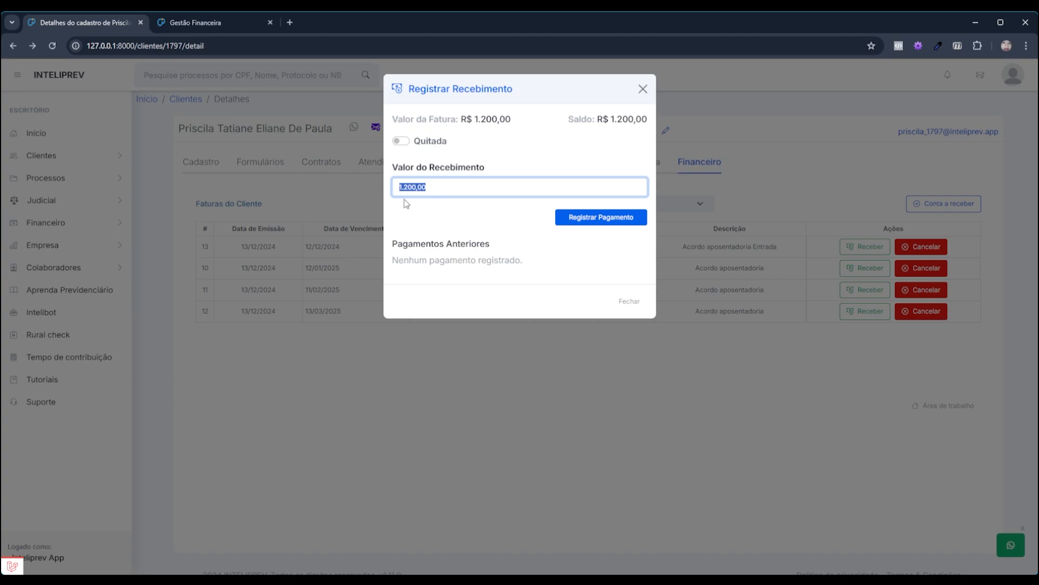
{"action": "left_click", "coordinate": [401, 141]}
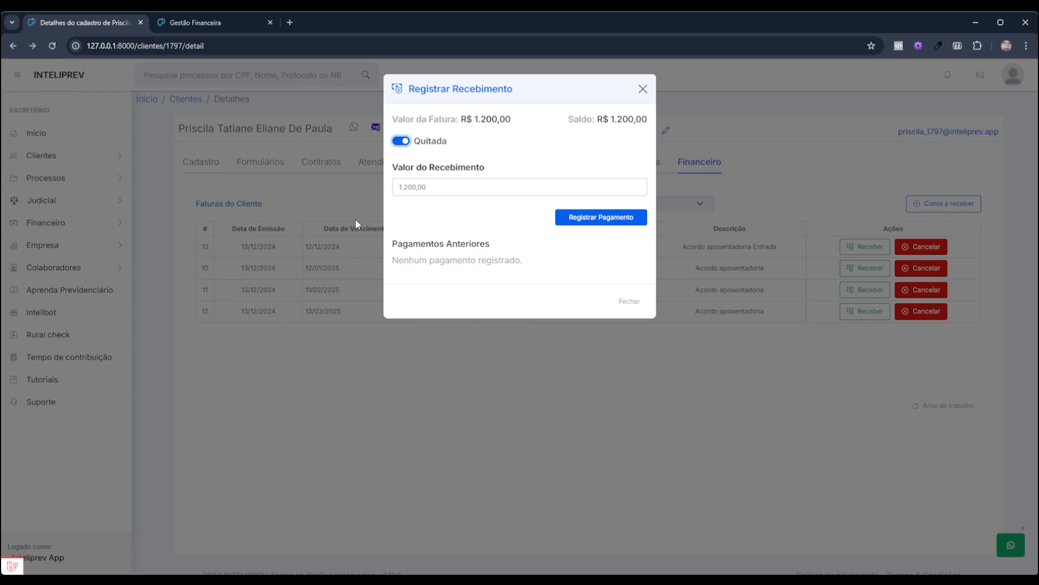
{"action": "left_click", "coordinate": [607, 219]}
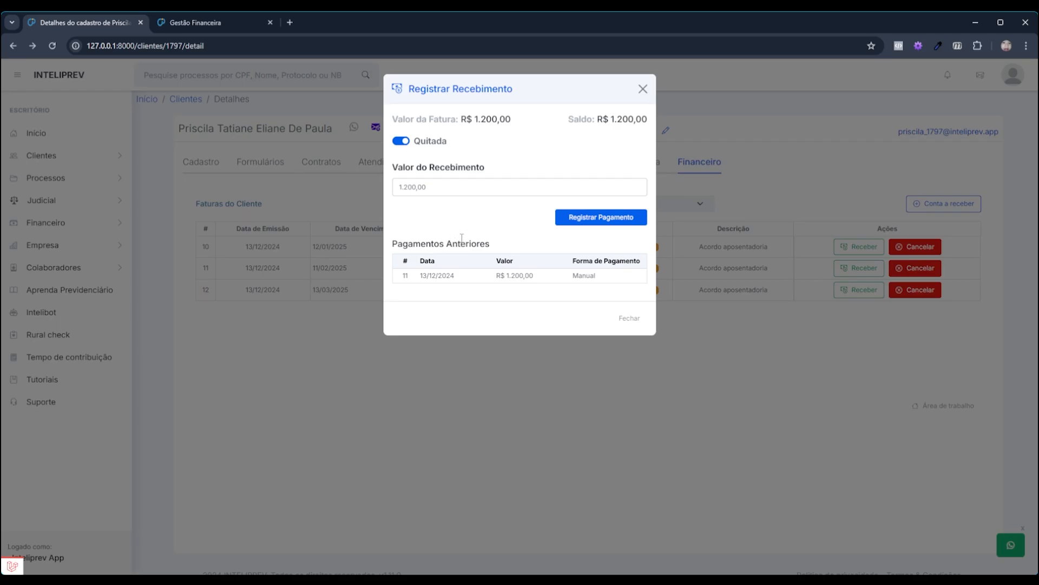
{"action": "left_click", "coordinate": [644, 86]}
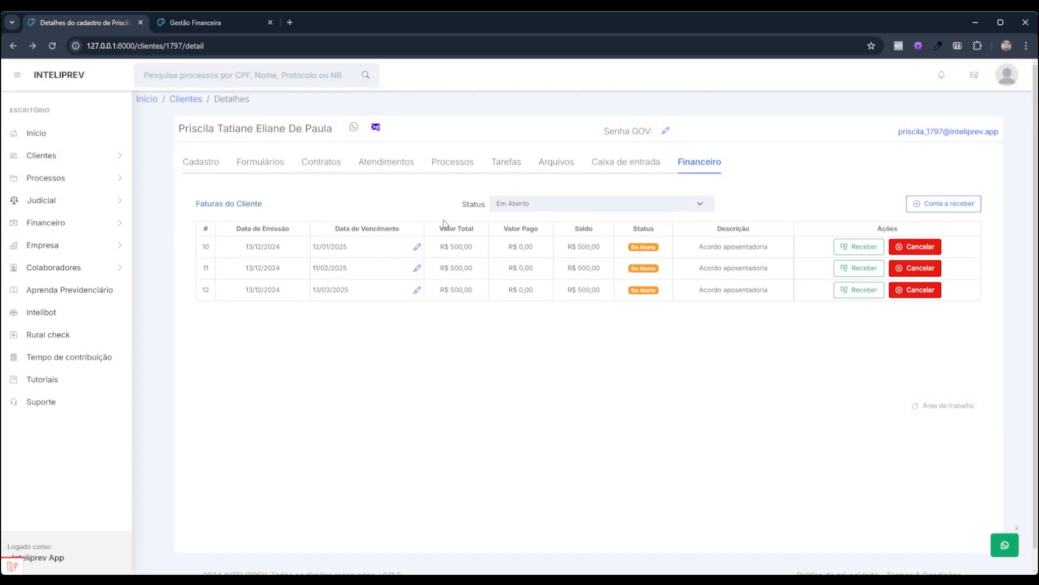
Filter invoices by status Todos to confirm #13 is Paga, then switch to Gestão Financeira reports
{"action": "left_click", "coordinate": [657, 201]}
{"action": "left_click", "coordinate": [611, 220]}
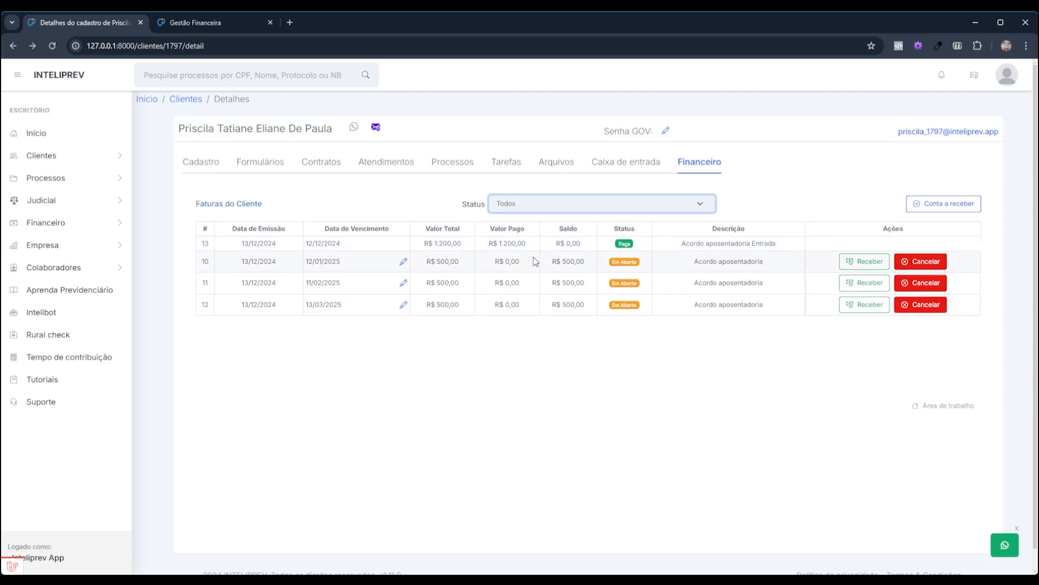
{"action": "left_click", "coordinate": [868, 240]}
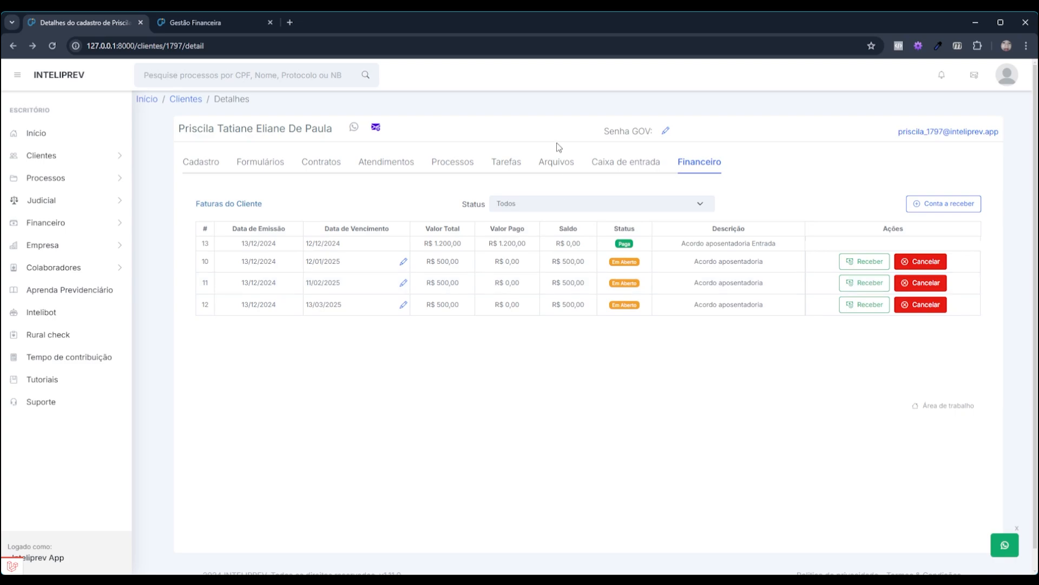
{"action": "left_click", "coordinate": [180, 24]}
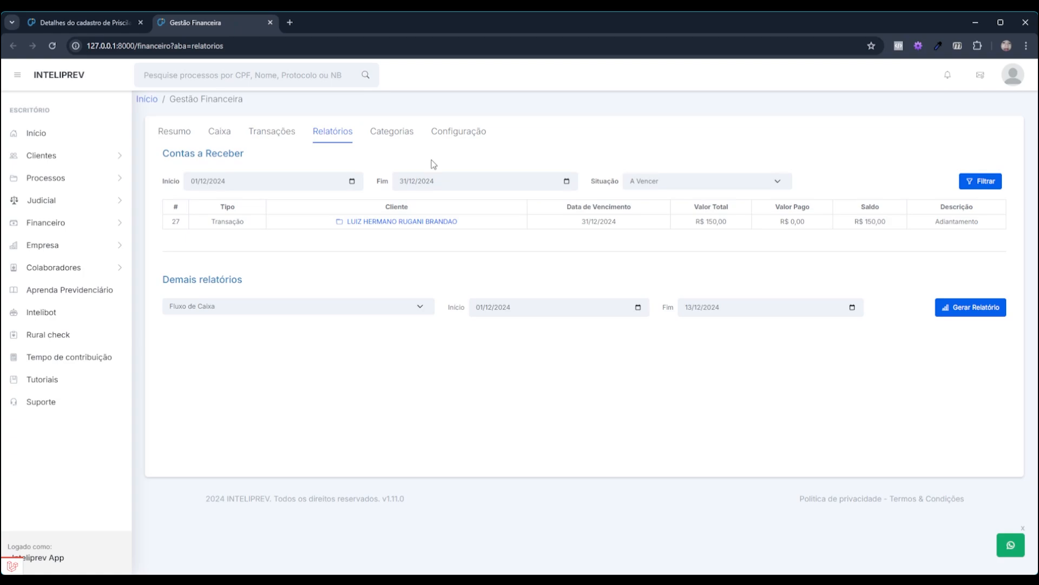
{"action": "left_click", "coordinate": [101, 22]}
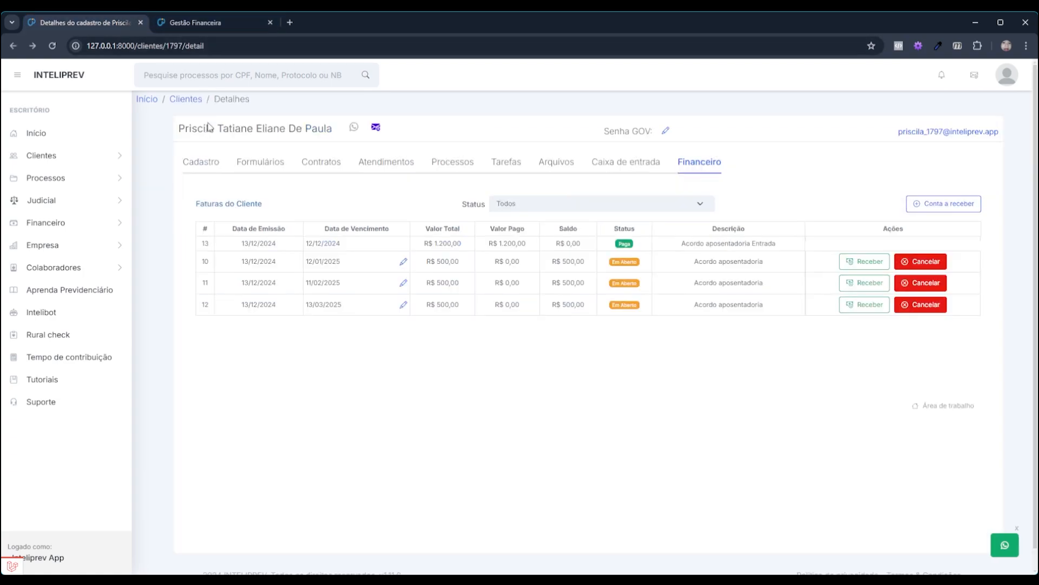
{"action": "left_click_drag", "start_coordinate": [338, 131], "coordinate": [172, 131]}
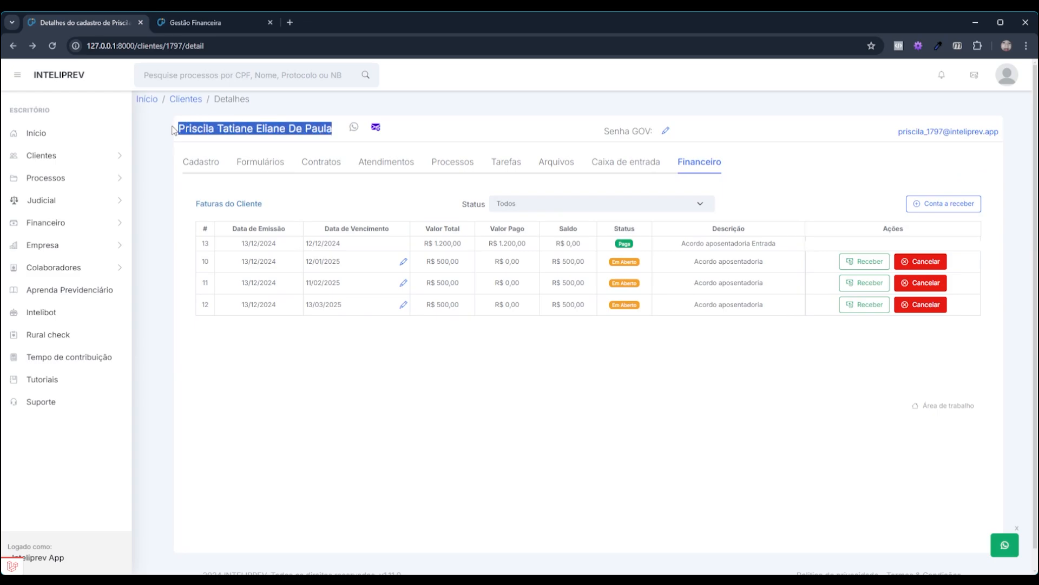
{"action": "left_click", "coordinate": [195, 24]}
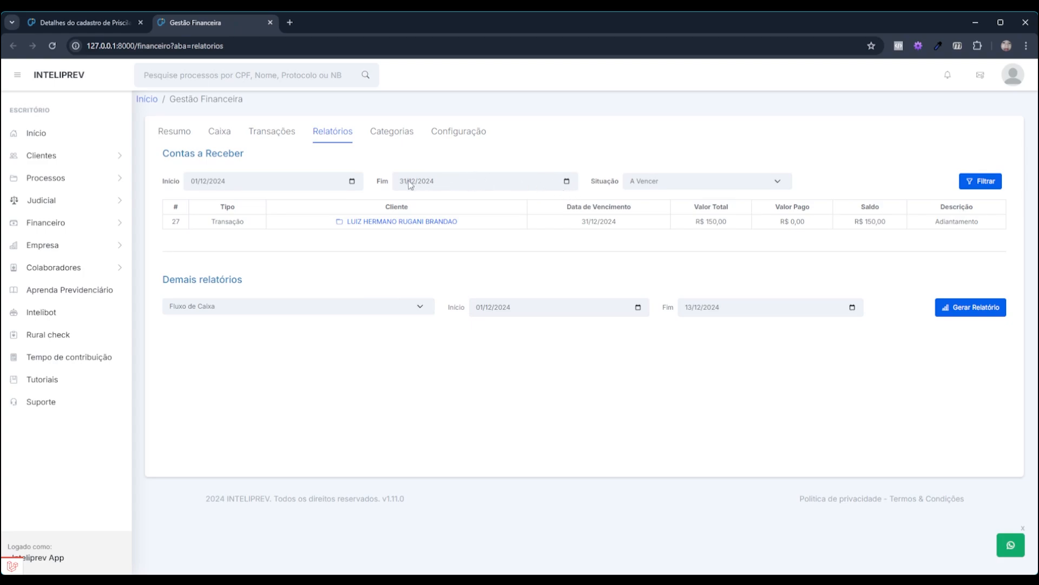
Change the report's end date to 31/12/2025 and review the seven receivables, including #10–12
{"action": "left_click", "coordinate": [439, 184]}
{"action": "type", "text": "2025"}
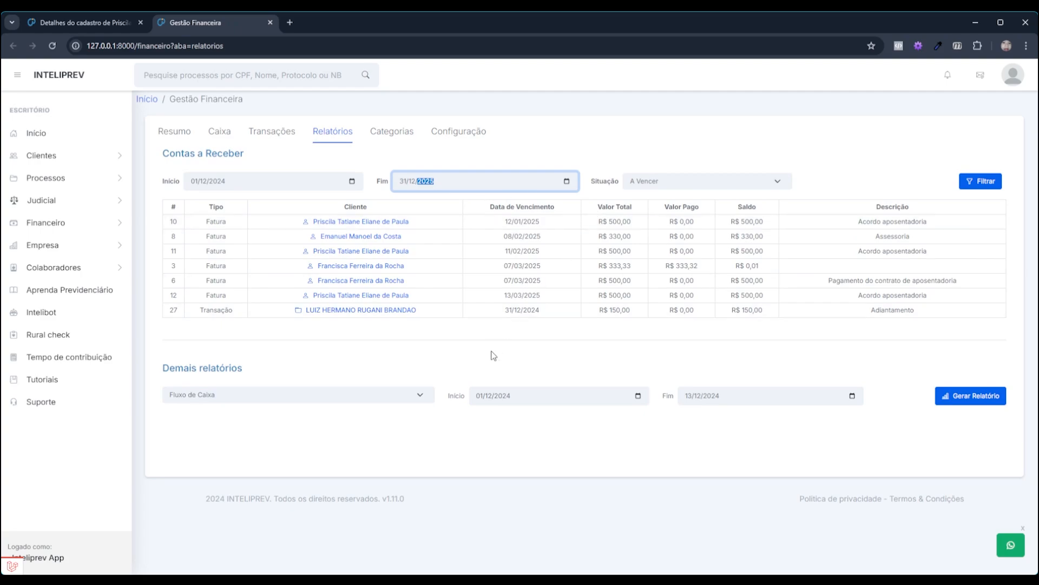
{"action": "left_click", "coordinate": [489, 372]}
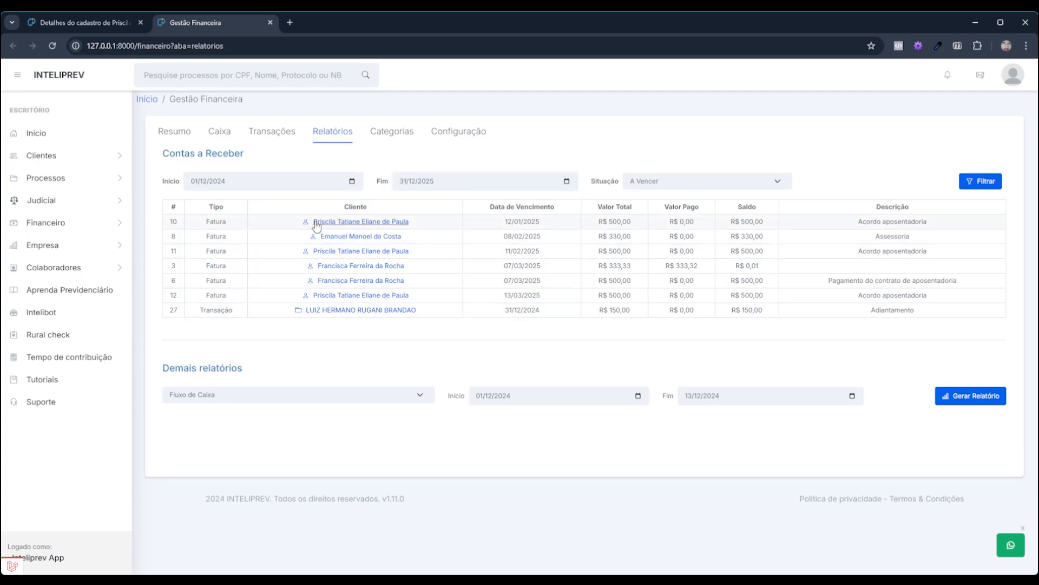
{"action": "left_click_drag", "start_coordinate": [420, 222], "coordinate": [305, 220]}
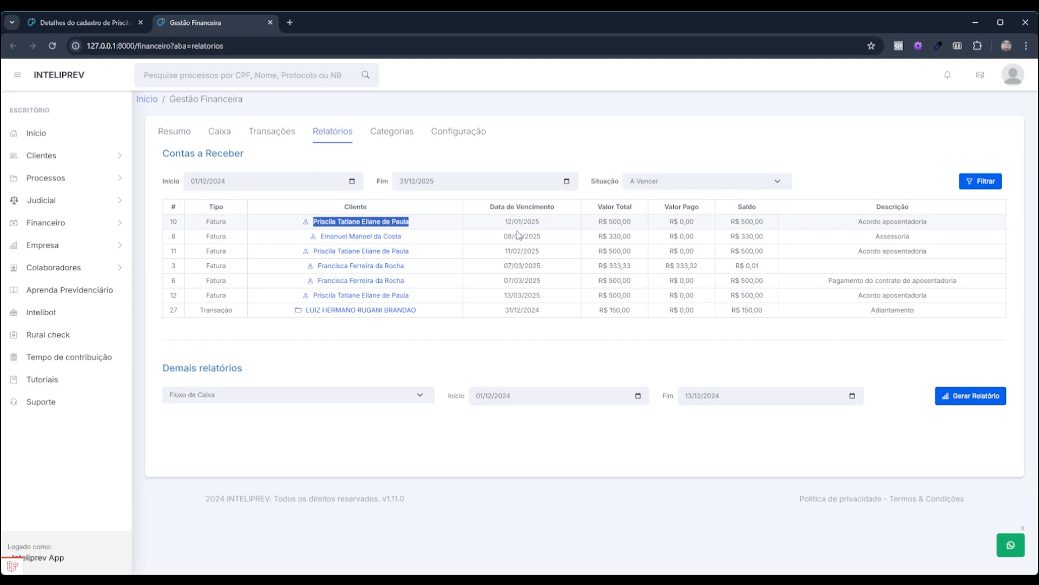
{"action": "left_click_drag", "start_coordinate": [496, 219], "coordinate": [563, 308]}
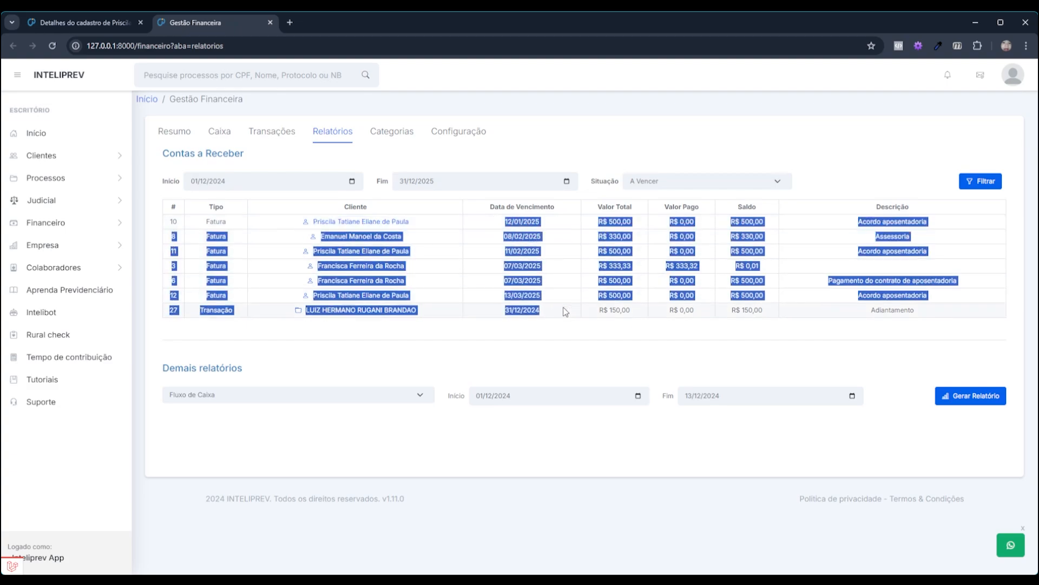
{"action": "left_click", "coordinate": [492, 344]}
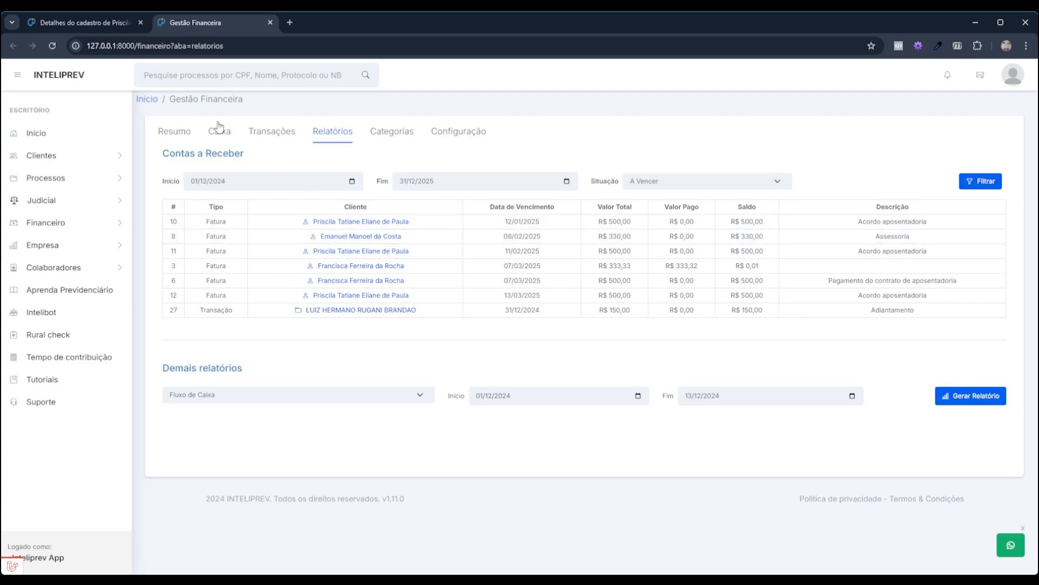
Set the receivables report period to start 01/01/2025 and end 31/01, and apply it
{"action": "left_click_drag", "start_coordinate": [247, 156], "coordinate": [166, 159]}
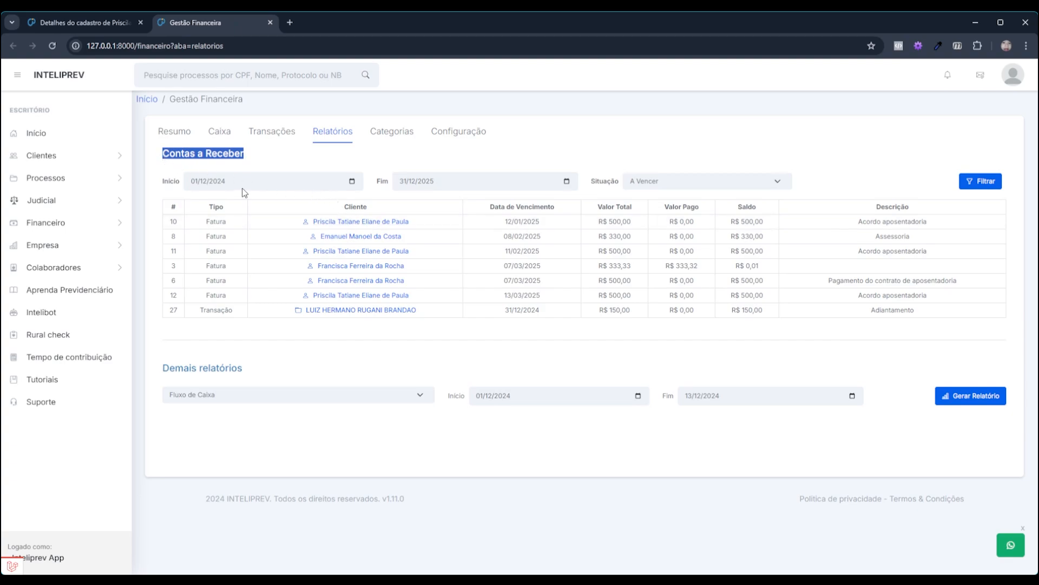
{"action": "left_click", "coordinate": [198, 184]}
{"action": "type", "text": "01/01/2025"}
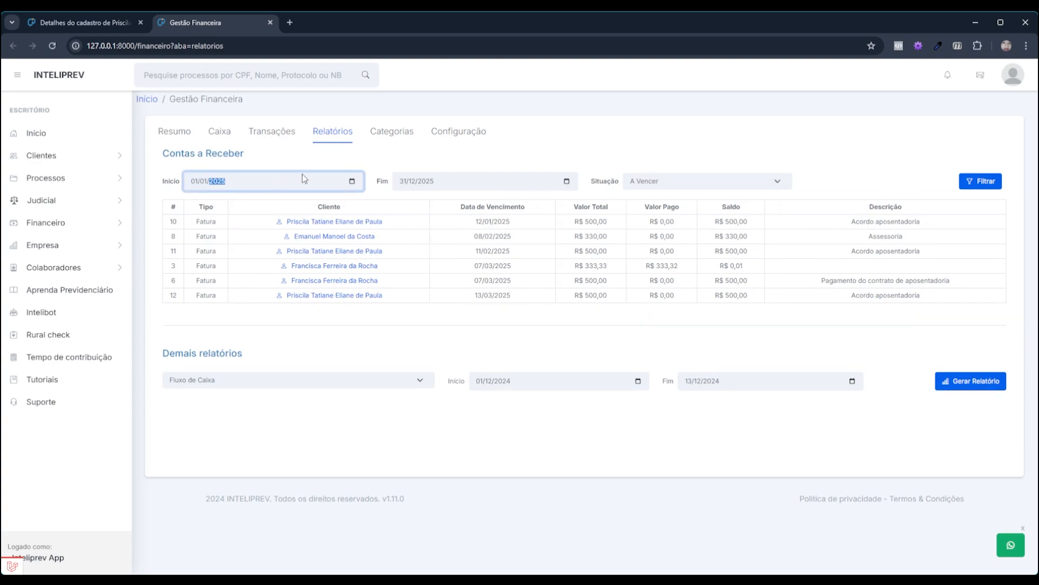
{"action": "left_click", "coordinate": [407, 181]}
{"action": "type", "text": "31/01"}
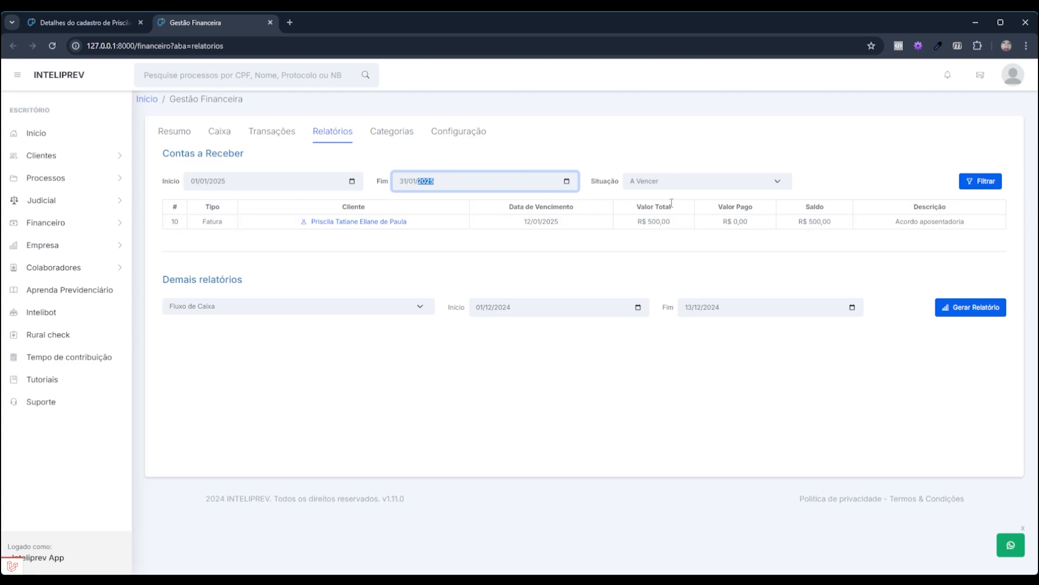
{"action": "left_click", "coordinate": [999, 183]}
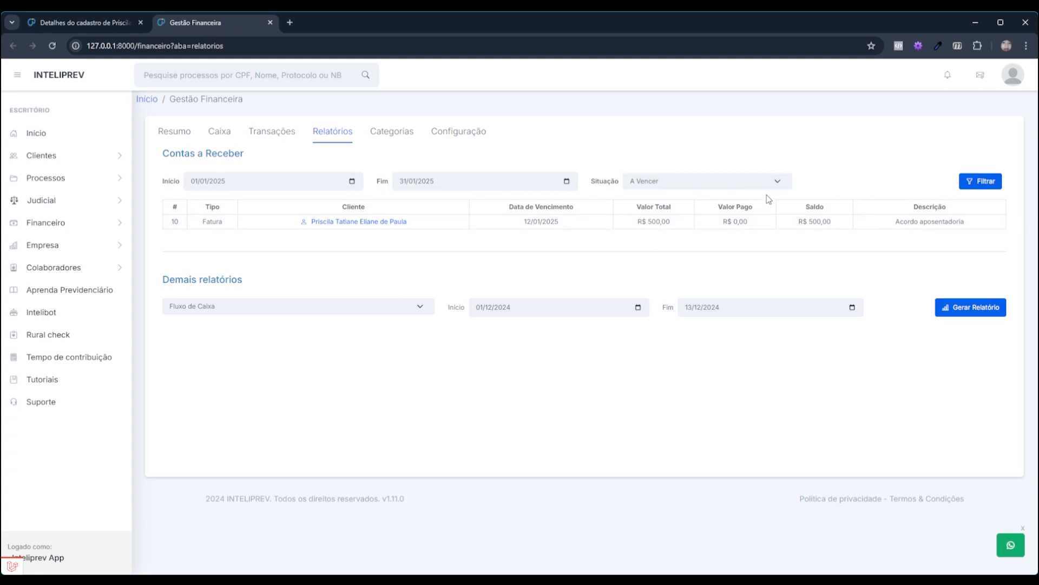
Filter receivables by Vencidas status, then switch back to A Vencer and filter again
{"action": "left_click", "coordinate": [752, 183]}
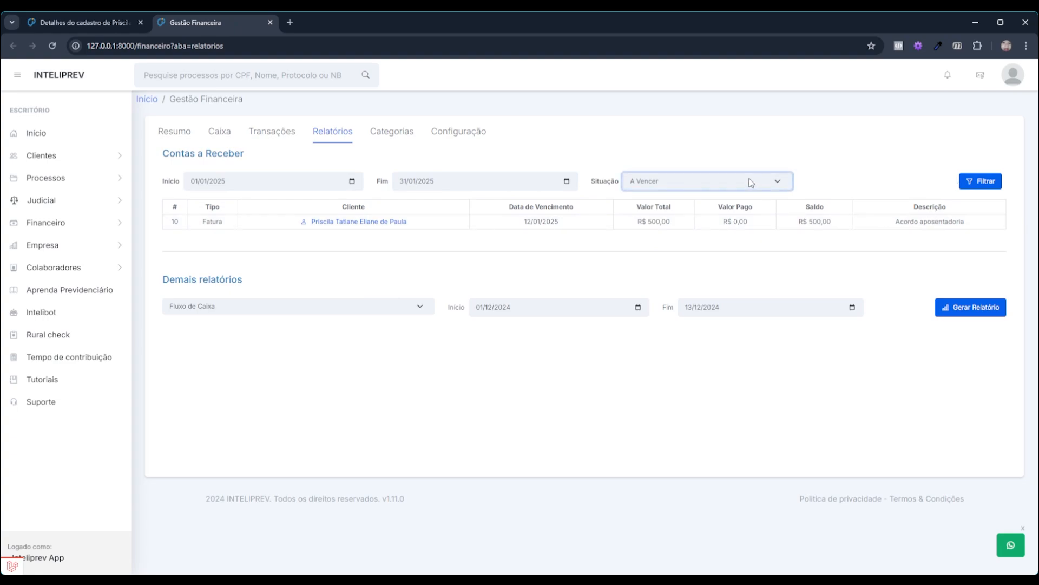
{"action": "left_click", "coordinate": [674, 206]}
{"action": "left_click", "coordinate": [979, 182]}
{"action": "left_click", "coordinate": [775, 185]}
{"action": "left_click", "coordinate": [712, 196]}
{"action": "left_click", "coordinate": [981, 181]}
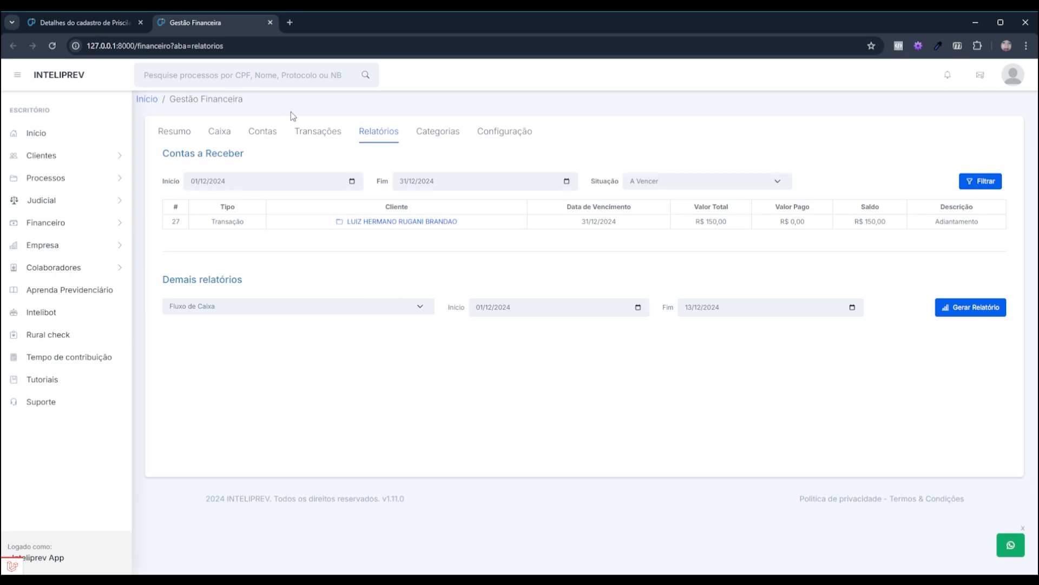
Show the Caixa cash ledger and start a new Registrar saída entry
{"action": "left_click", "coordinate": [224, 134]}
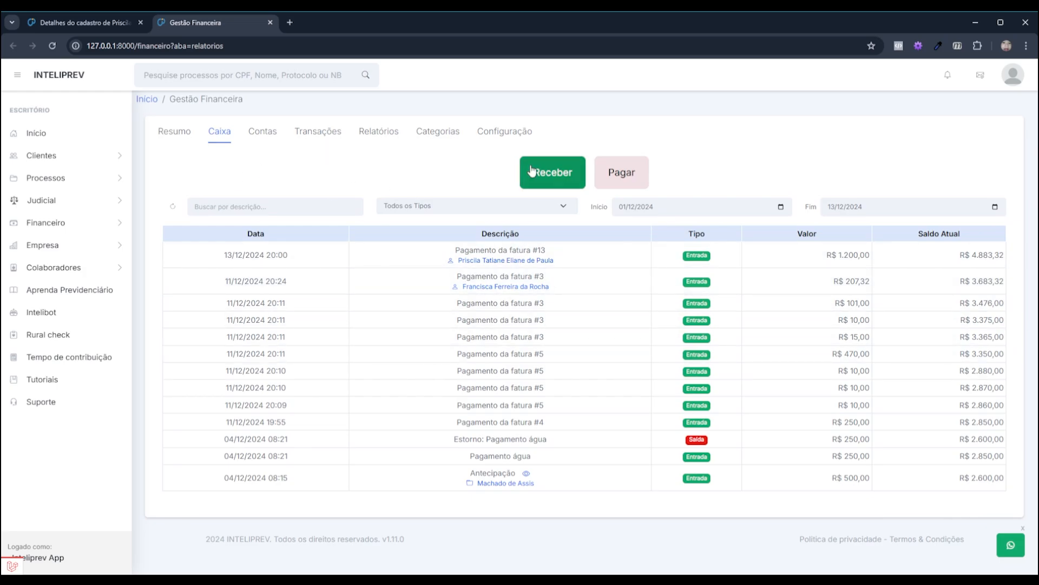
{"action": "left_click", "coordinate": [613, 175]}
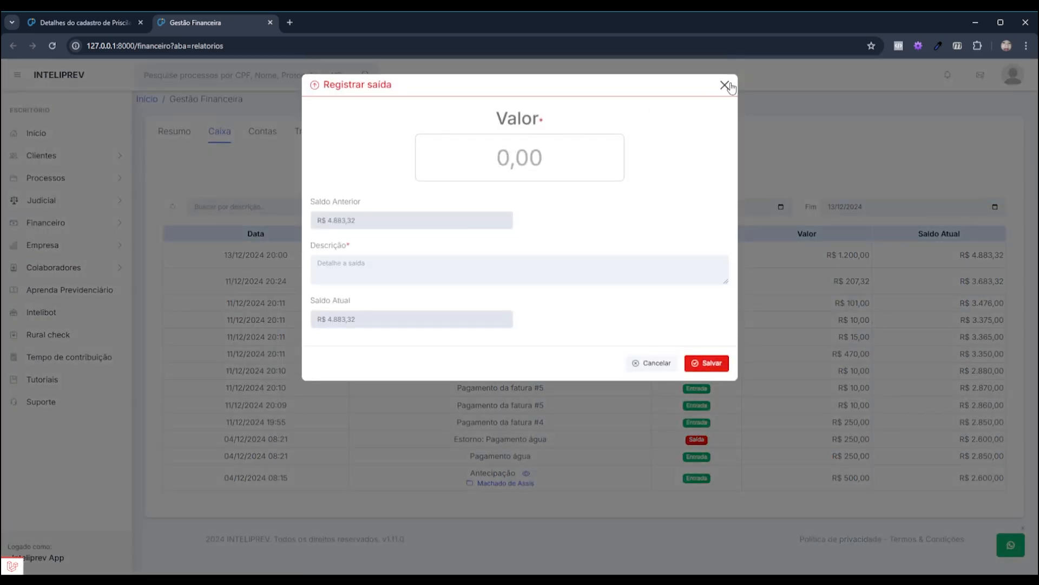
{"action": "left_click", "coordinate": [724, 85]}
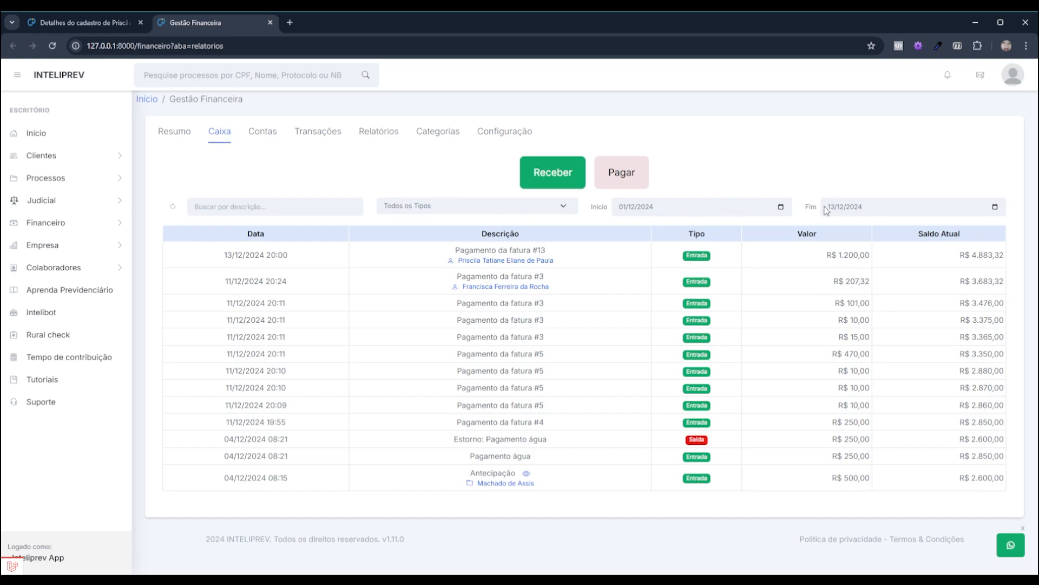
Adjust the ledger's end date, then bring up the Contas a Pagar list
{"action": "left_click", "coordinate": [859, 206]}
{"action": "left_click", "coordinate": [351, 155]}
{"action": "left_click", "coordinate": [254, 133]}
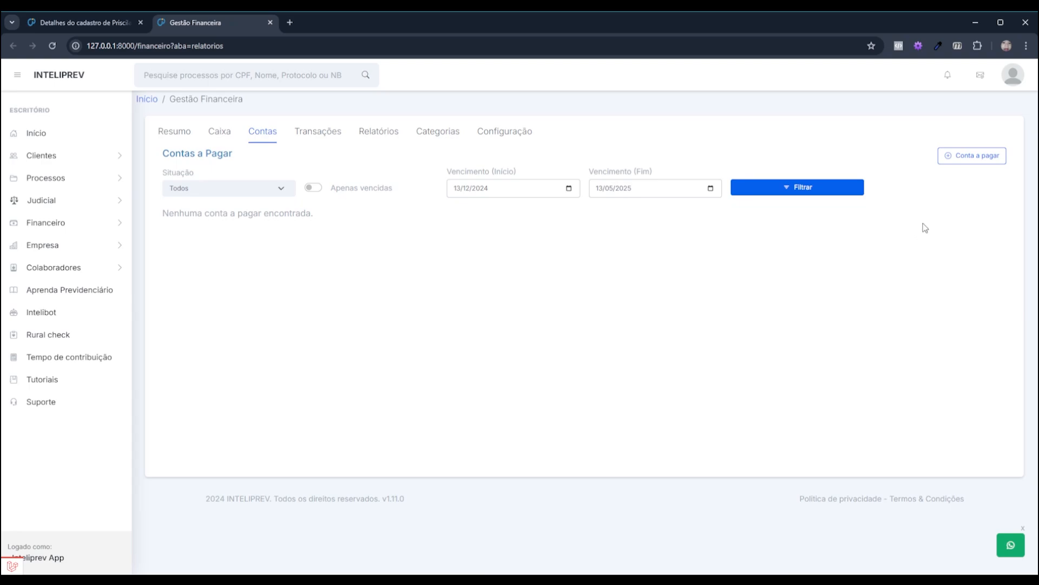
Start a new Conta a pagar form, toggling Quitado on and back off so it stays unpaid
{"action": "left_click", "coordinate": [975, 158]}
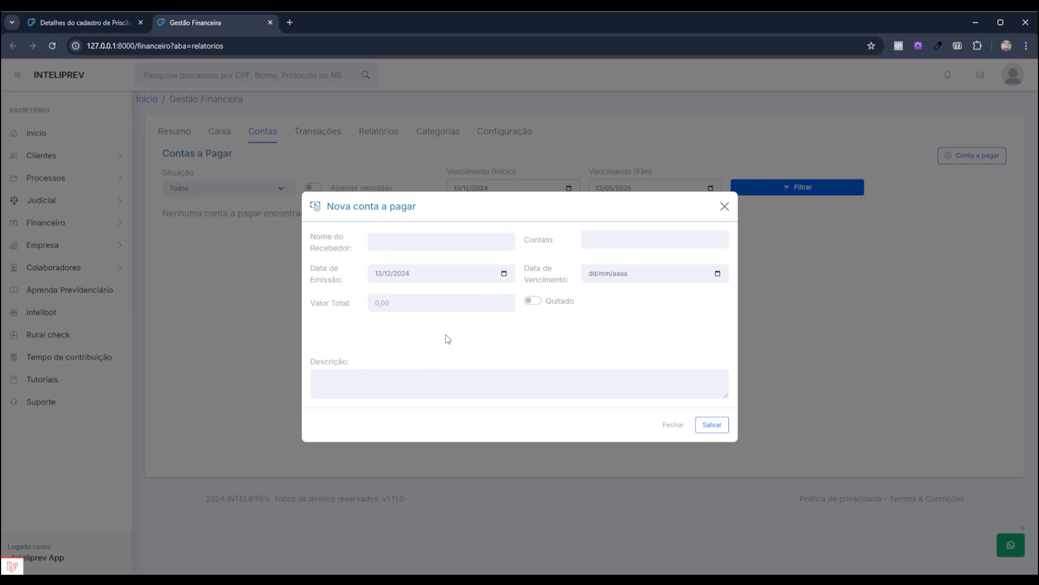
{"action": "left_click", "coordinate": [397, 242]}
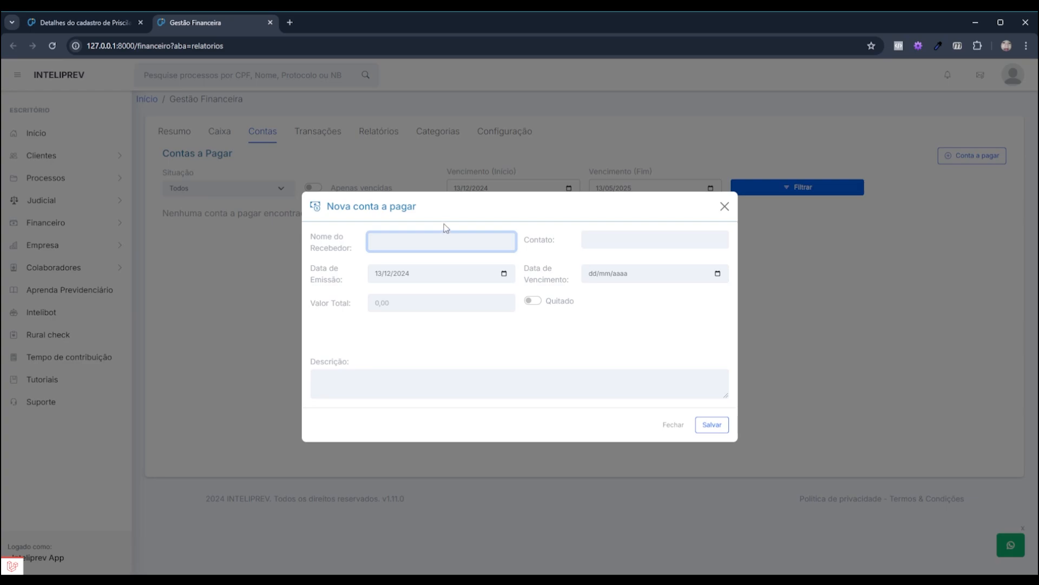
{"action": "left_click", "coordinate": [655, 239]}
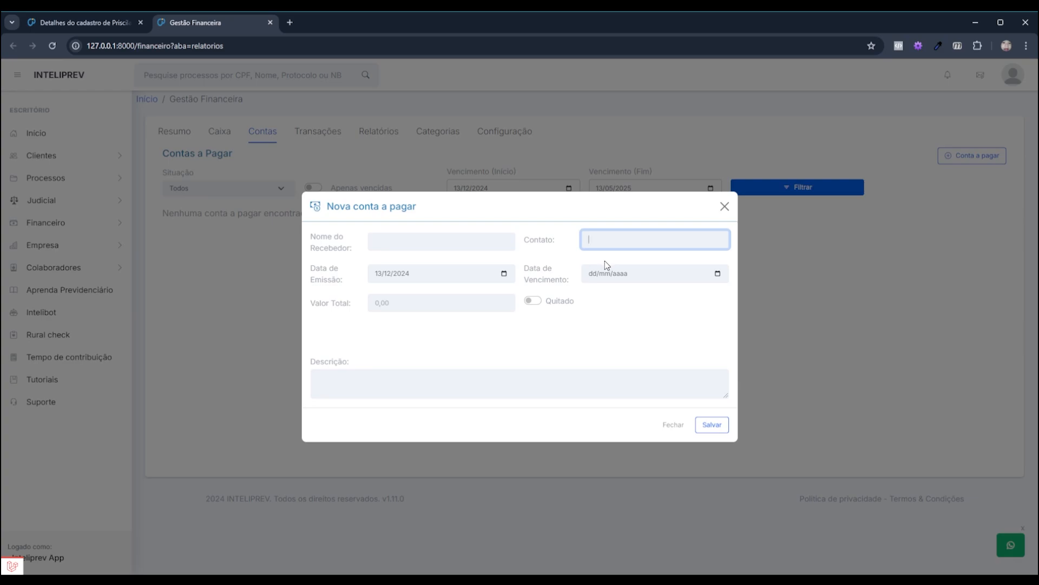
{"action": "left_click", "coordinate": [584, 276]}
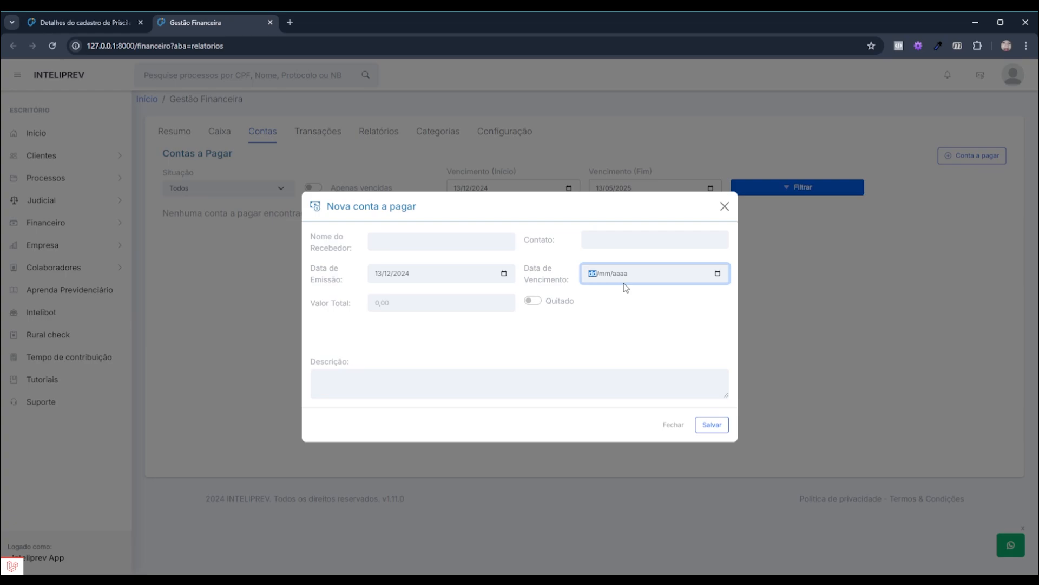
{"action": "left_click", "coordinate": [532, 301]}
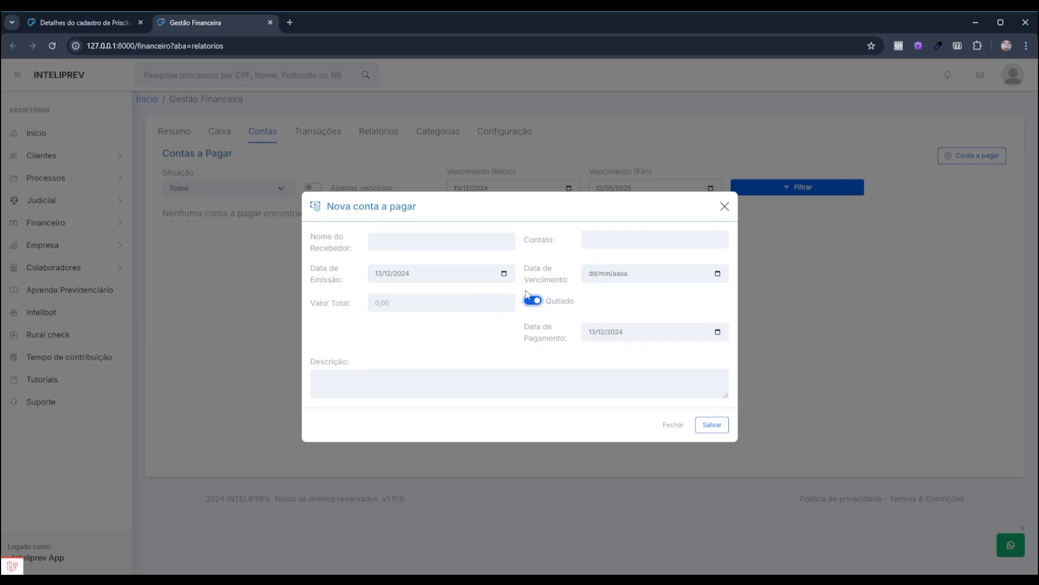
{"action": "left_click", "coordinate": [532, 302]}
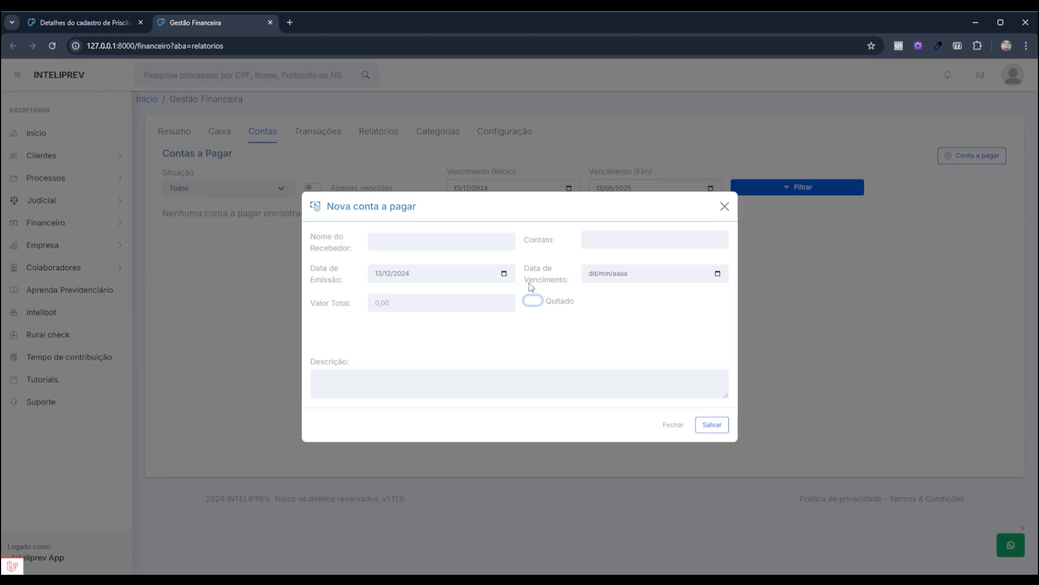
{"action": "left_click", "coordinate": [531, 325]}
{"action": "left_click", "coordinate": [405, 239]}
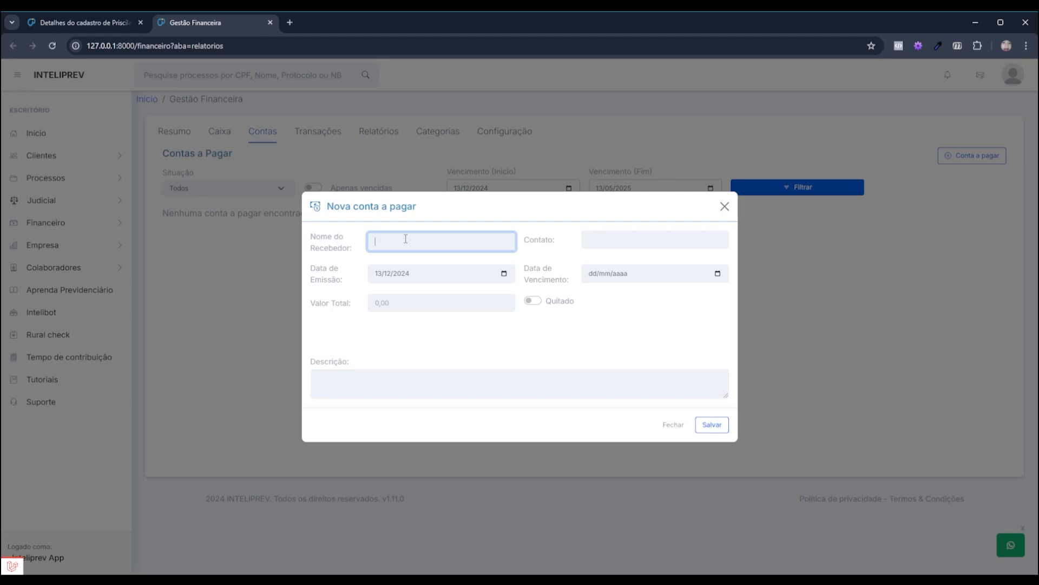
Enter the payee's name and phone number, a 1.200,00 total and description 'Ajuste do aluguel anual'
{"action": "key", "text": "Tab"}
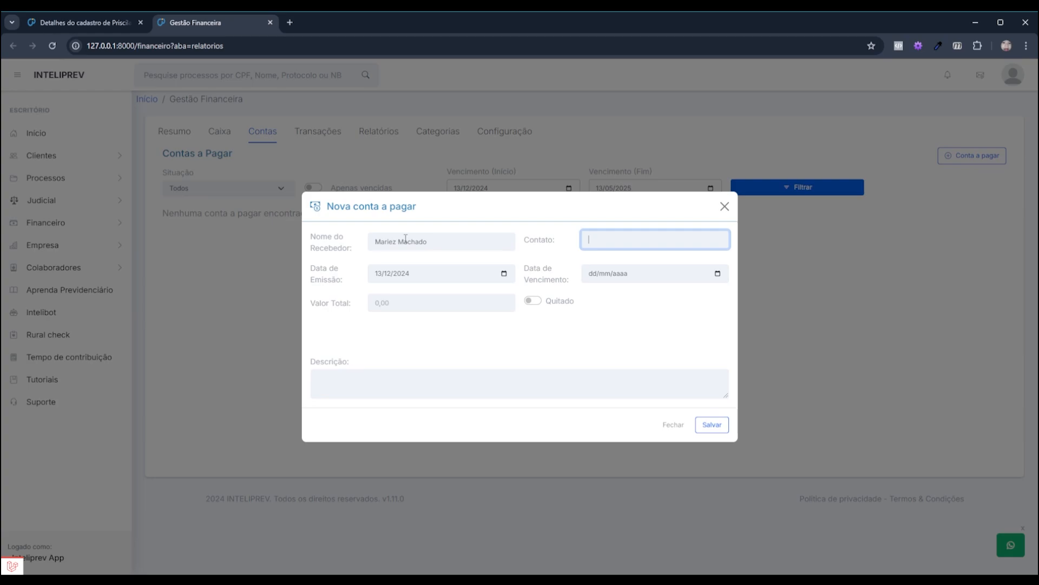
{"action": "left_click", "coordinate": [409, 301]}
{"action": "type", "text": "1.200,00"}
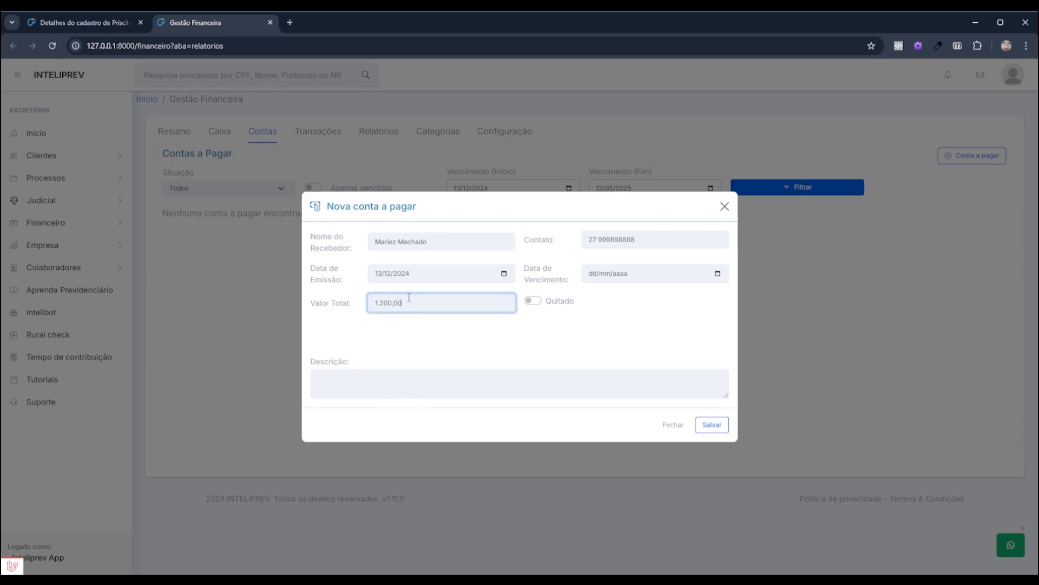
{"action": "left_click", "coordinate": [413, 383]}
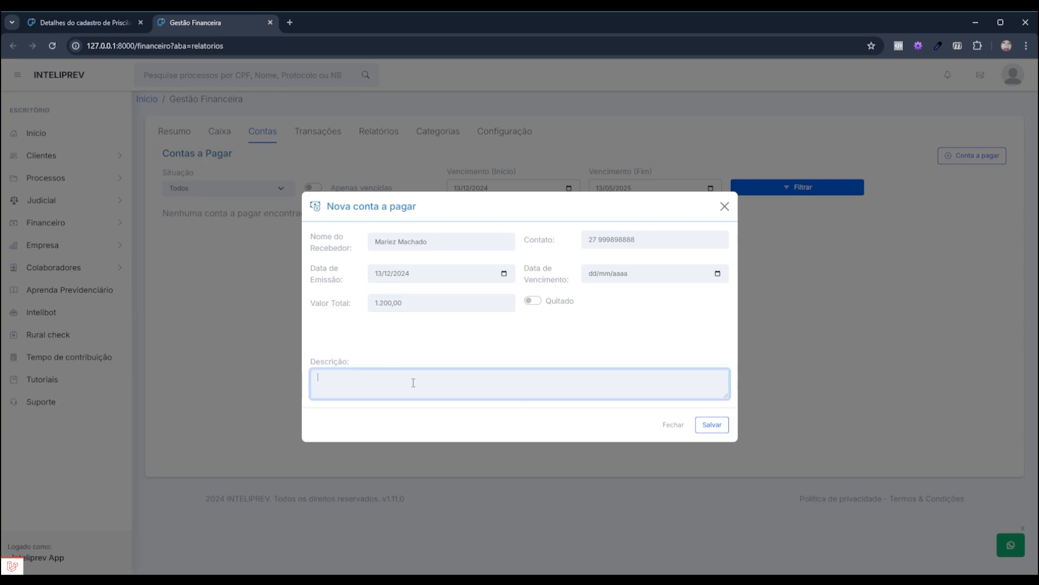
{"action": "type", "text": "Ajuste do aluguel anual"}
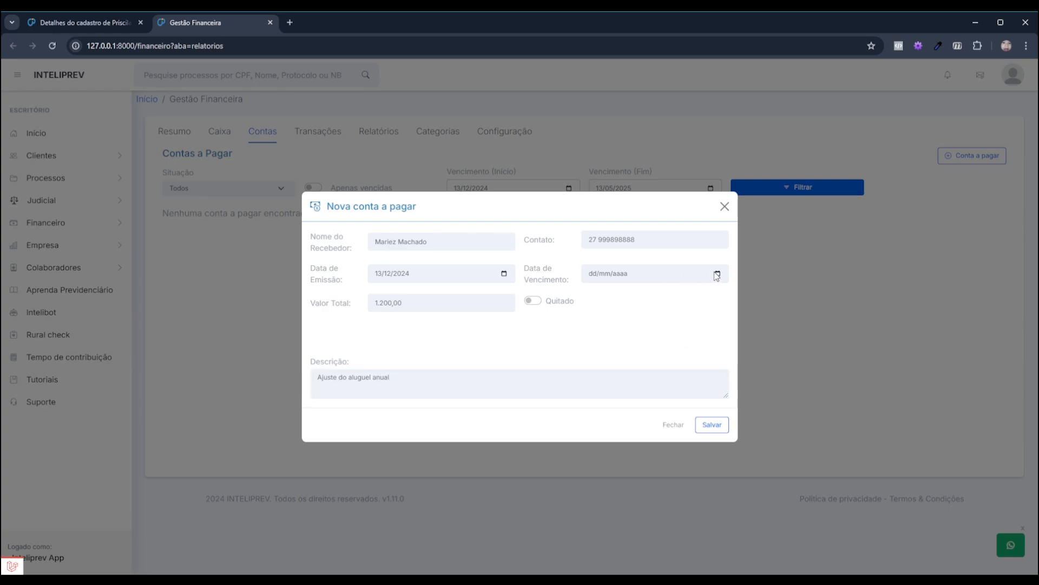
Set the bill's due date to 18/12/2024 and save the new bill
{"action": "left_click", "coordinate": [600, 278]}
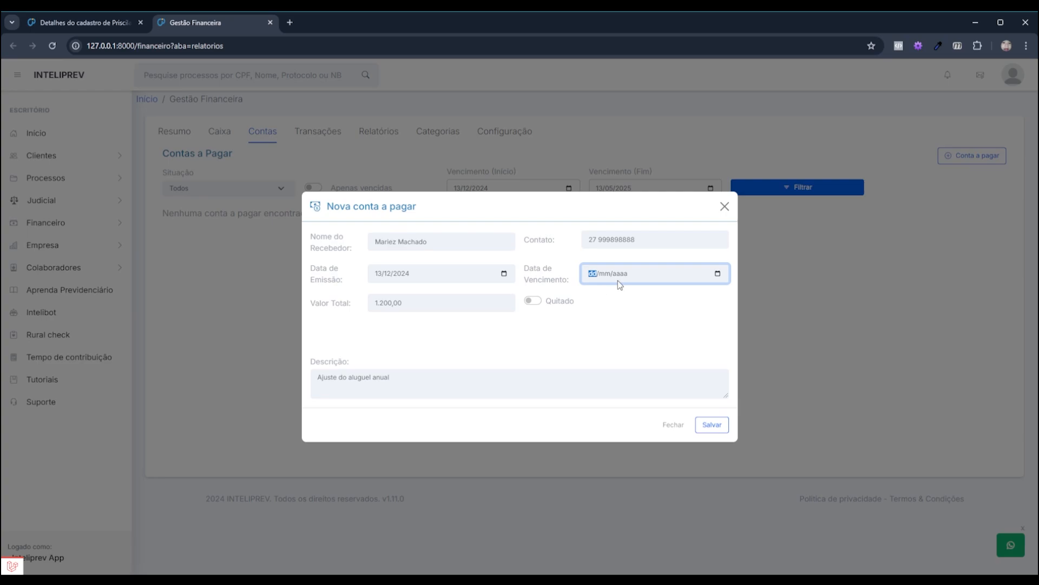
{"action": "type", "text": "18/12/2024"}
{"action": "left_click", "coordinate": [715, 427]}
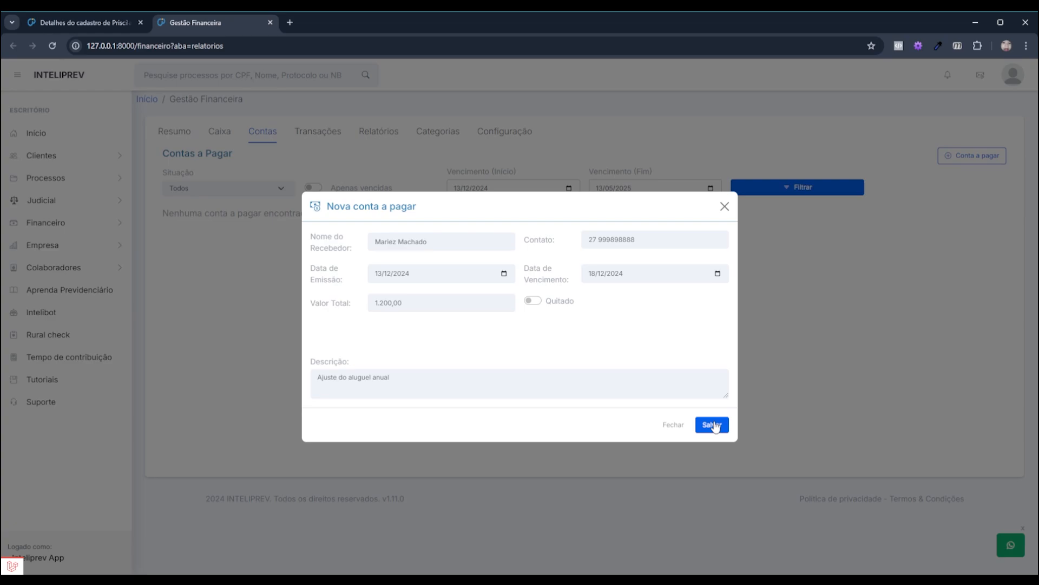
{"action": "left_click", "coordinate": [715, 426]}
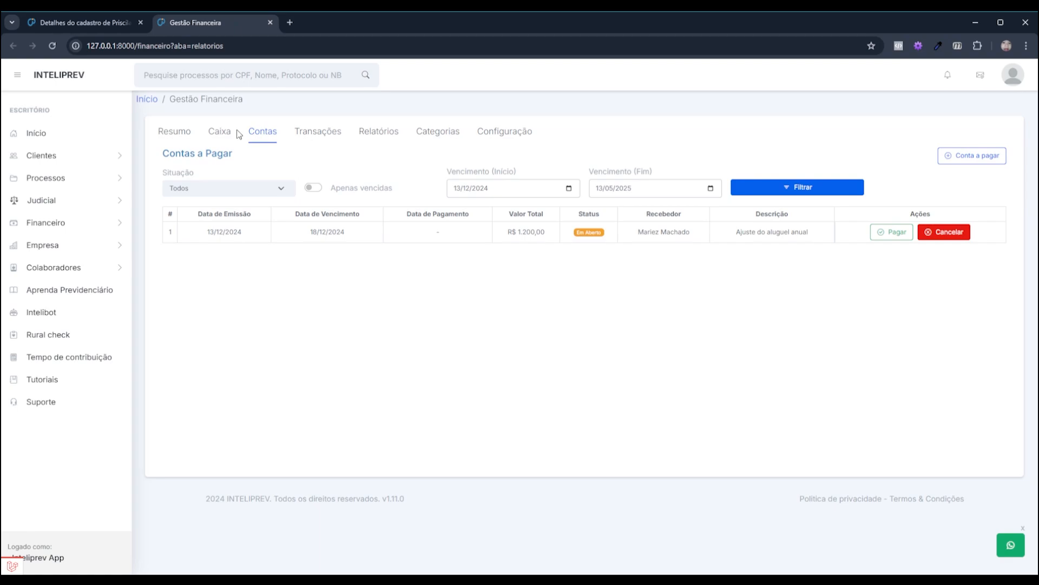
In the Caixa ledger, highlight the newest entry's 'Pagamento da fatura #13' description and Entrada type
{"action": "left_click", "coordinate": [215, 135]}
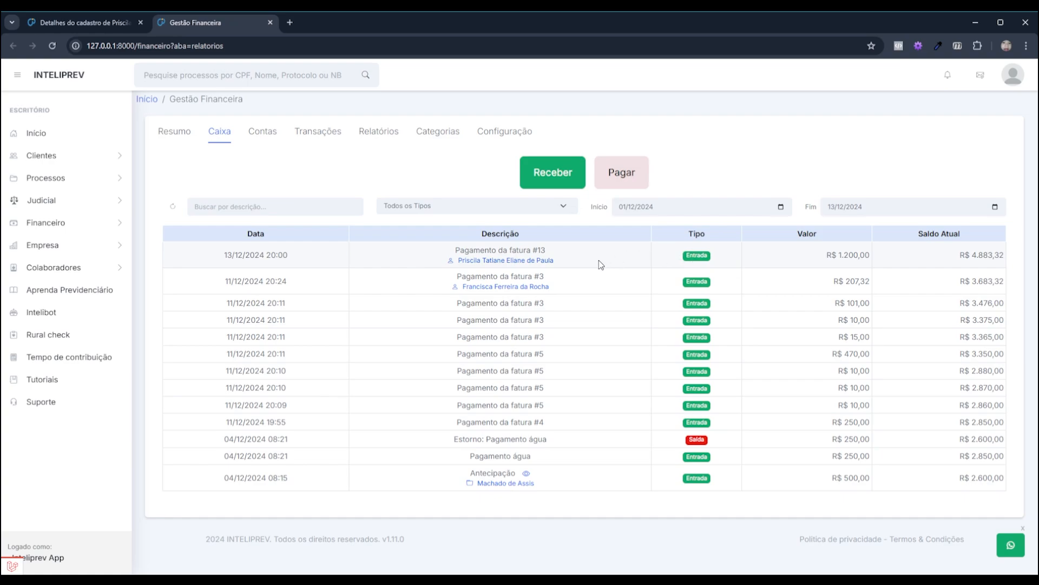
{"action": "left_click_drag", "start_coordinate": [509, 250], "coordinate": [552, 252]}
{"action": "left_click", "coordinate": [457, 251]}
{"action": "left_click_drag", "start_coordinate": [457, 250], "coordinate": [553, 252]}
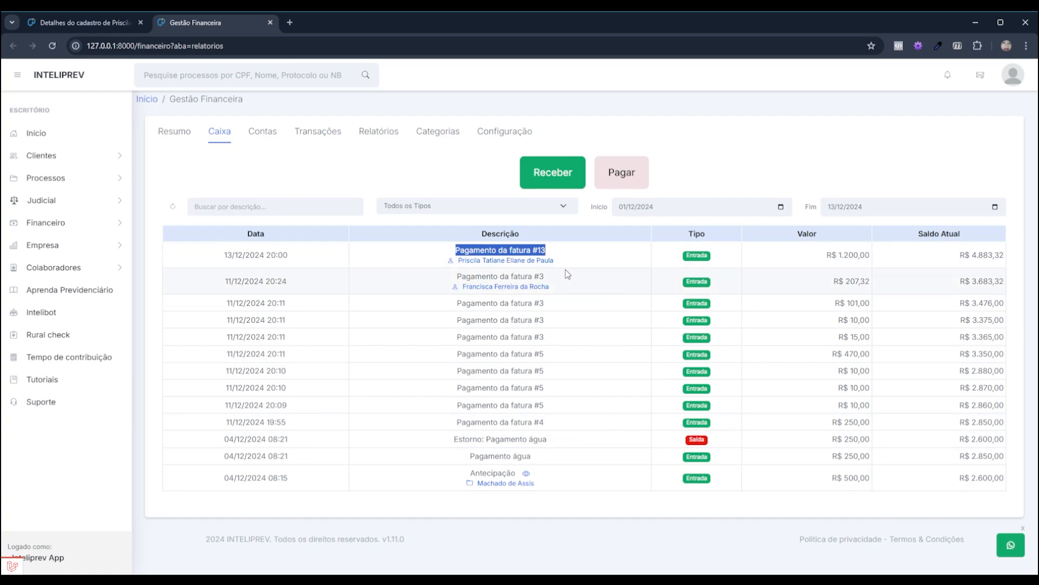
{"action": "left_click_drag", "start_coordinate": [733, 262], "coordinate": [670, 254]}
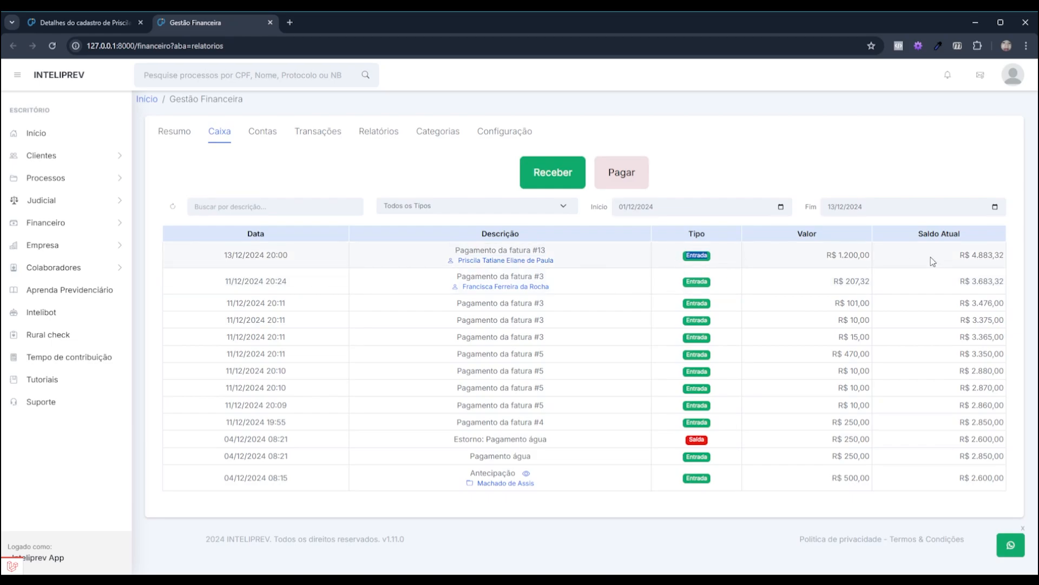
{"action": "left_click", "coordinate": [595, 248]}
Receive client invoice #10 in full, marked Quitada, registering the R$ 500,00 payment
{"action": "left_click", "coordinate": [72, 22]}
{"action": "left_click", "coordinate": [690, 164]}
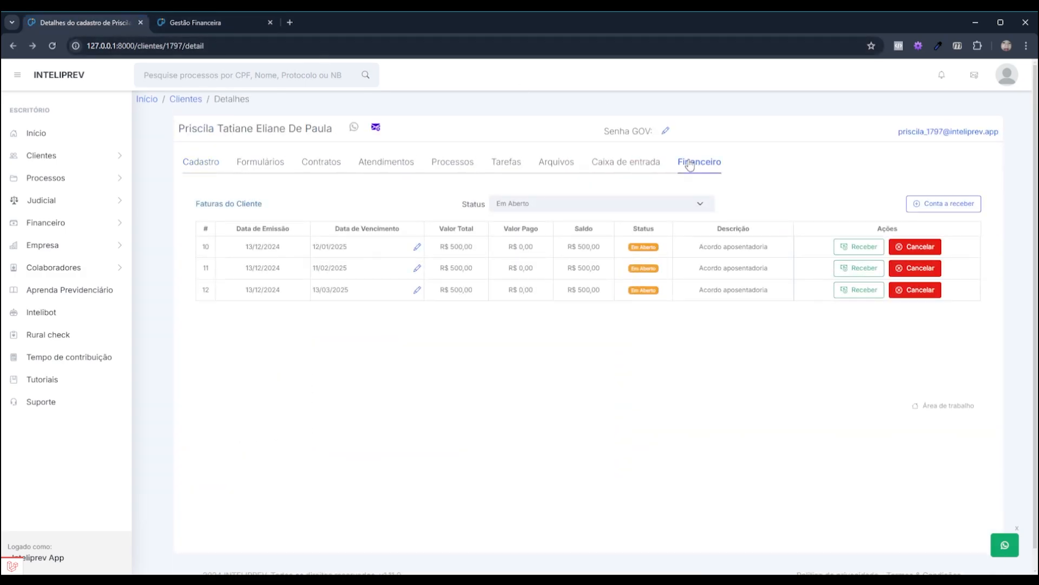
{"action": "left_click", "coordinate": [868, 252]}
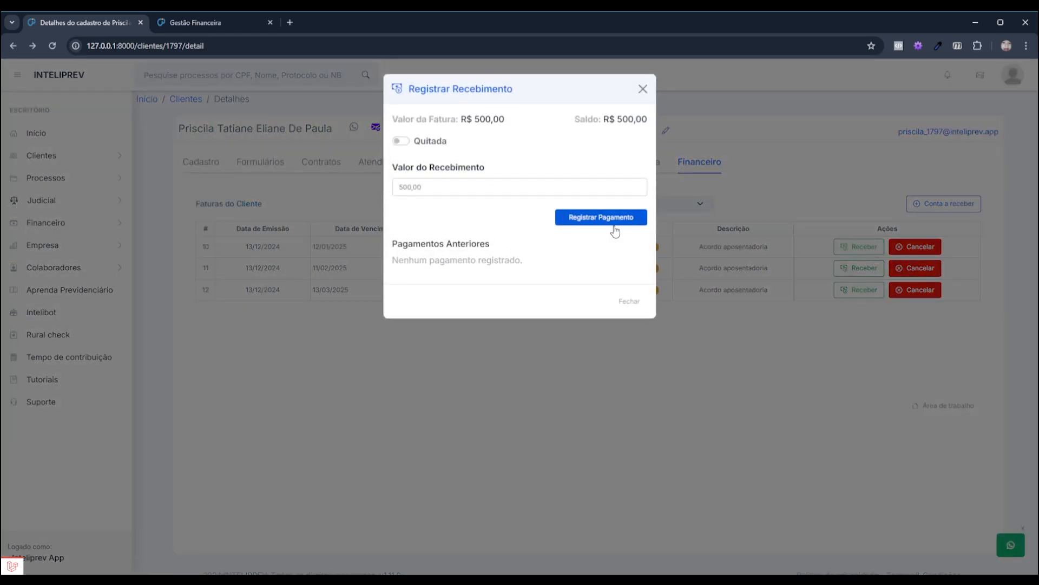
{"action": "left_click", "coordinate": [401, 141]}
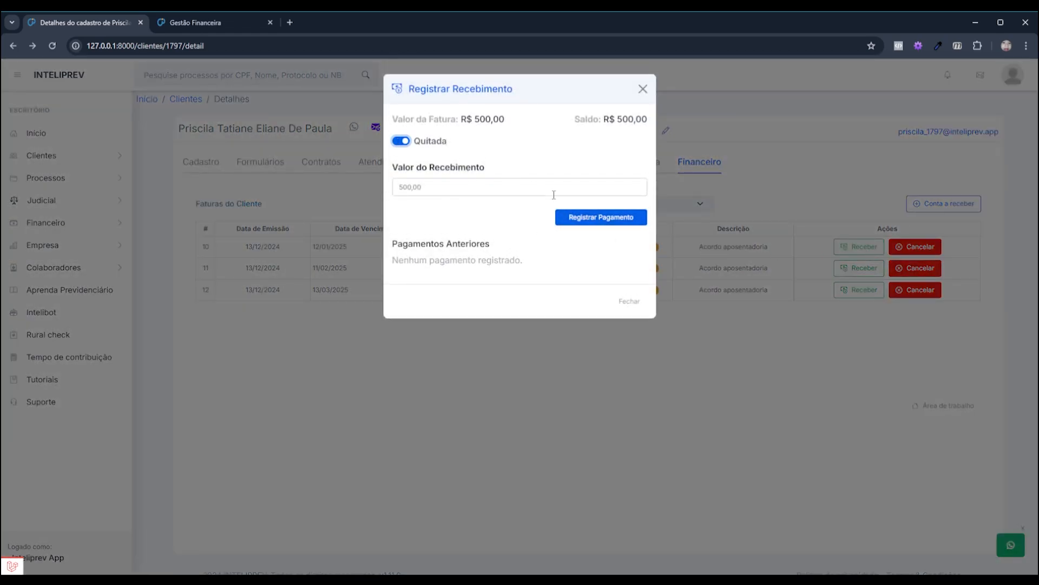
{"action": "left_click", "coordinate": [617, 219]}
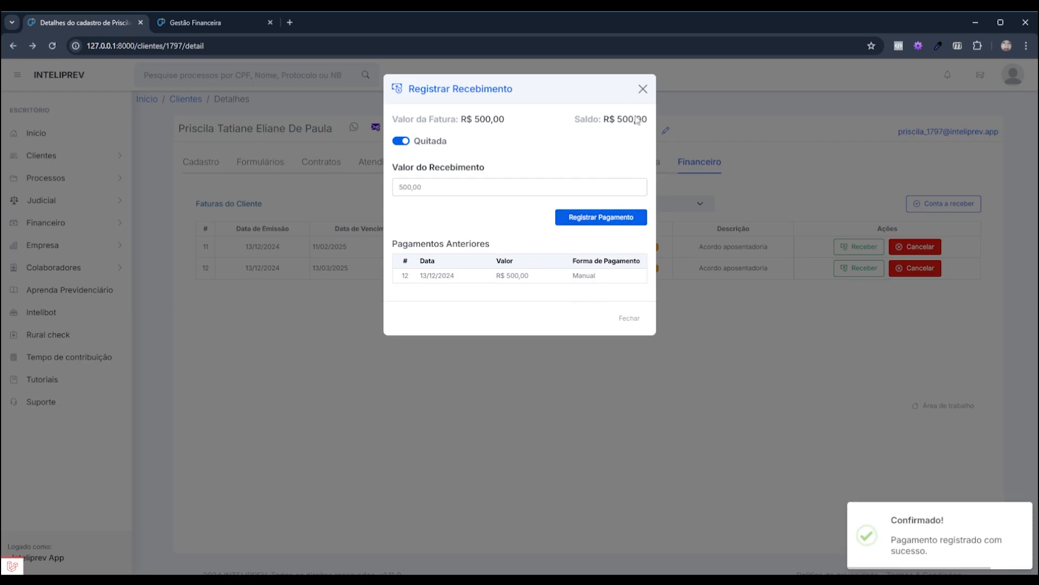
{"action": "left_click", "coordinate": [629, 319]}
Reload the Gestão Financeira page, check the updated Caixa ledger, and return to Contas a Pagar
{"action": "left_click", "coordinate": [210, 23]}
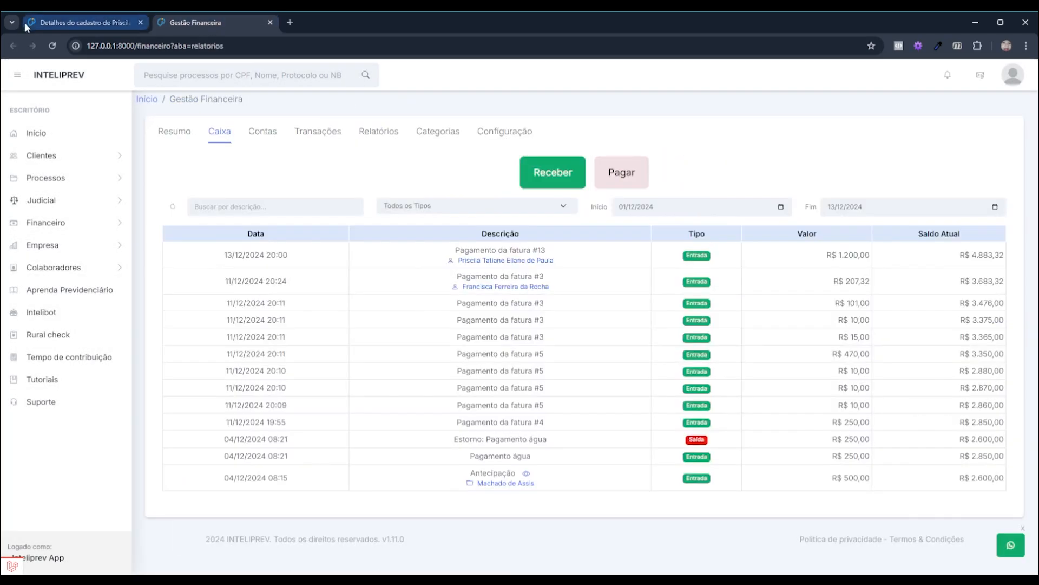
{"action": "left_click", "coordinate": [57, 44]}
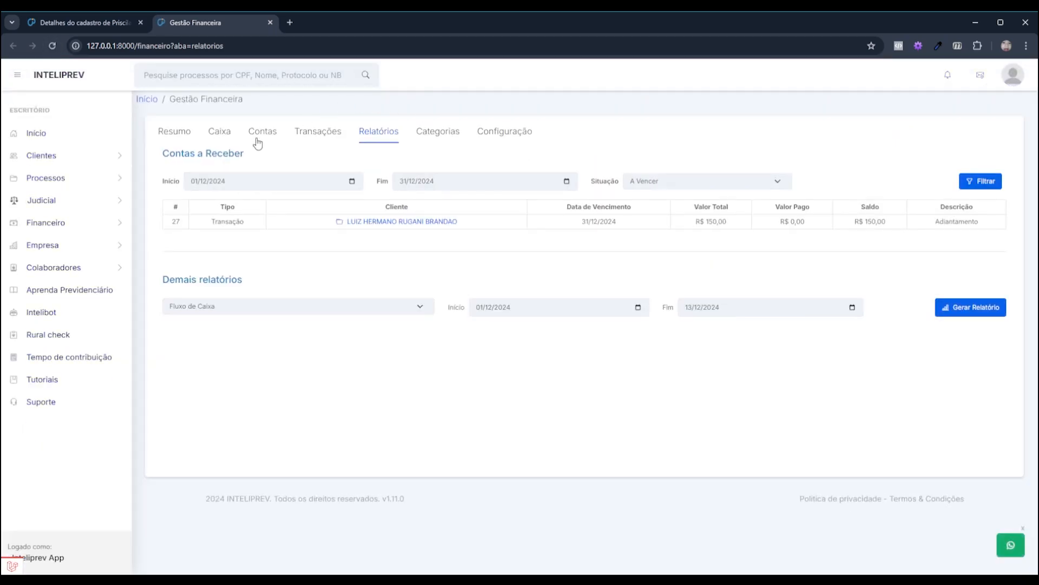
{"action": "left_click", "coordinate": [223, 135]}
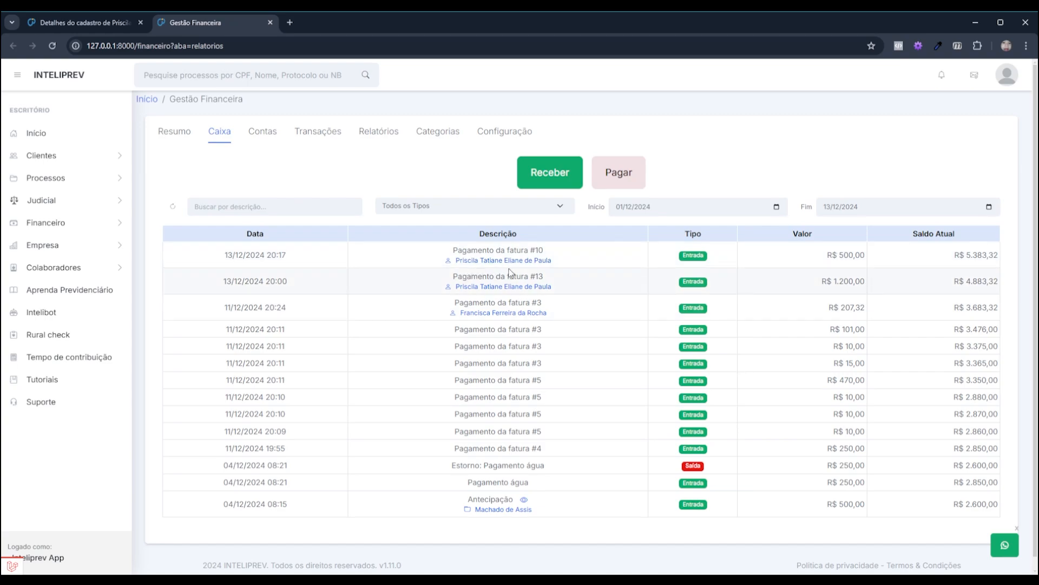
{"action": "left_click", "coordinate": [258, 144]}
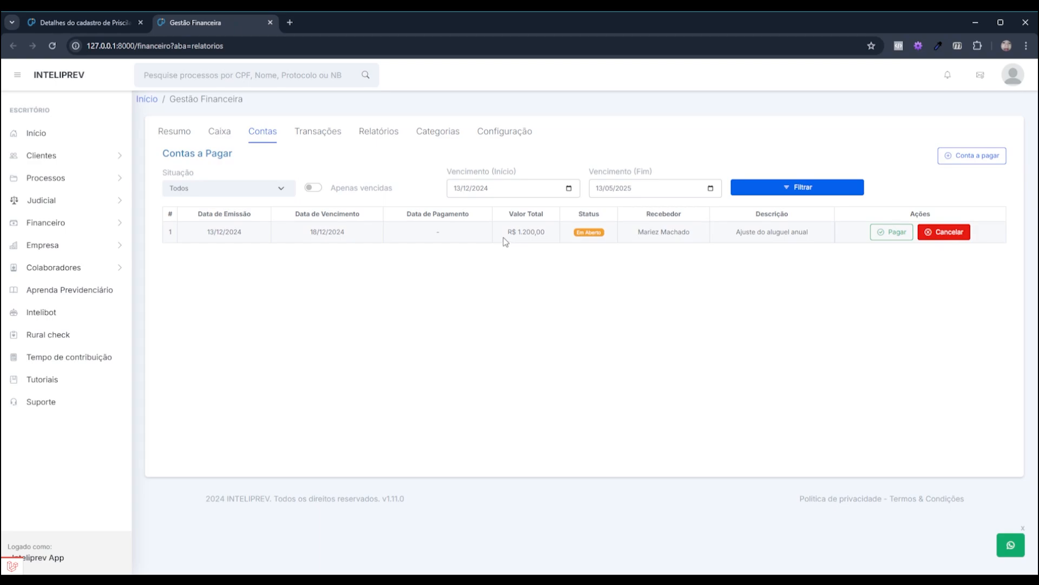
Pay the R$ 1.200,00 'Ajuste do aluguel anual' bill and return to the Caixa ledger
{"action": "left_click", "coordinate": [879, 237]}
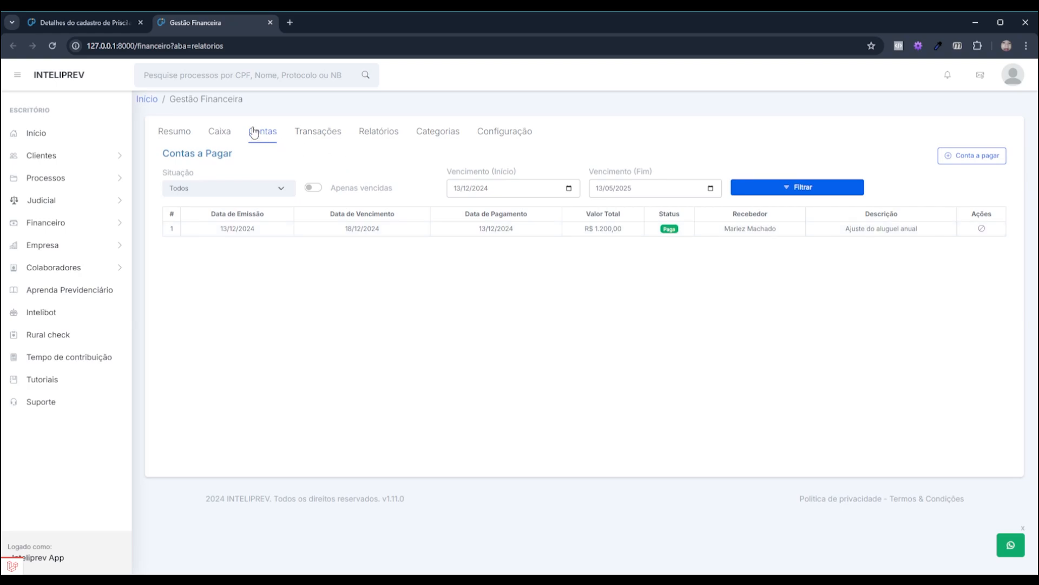
{"action": "left_click", "coordinate": [220, 132]}
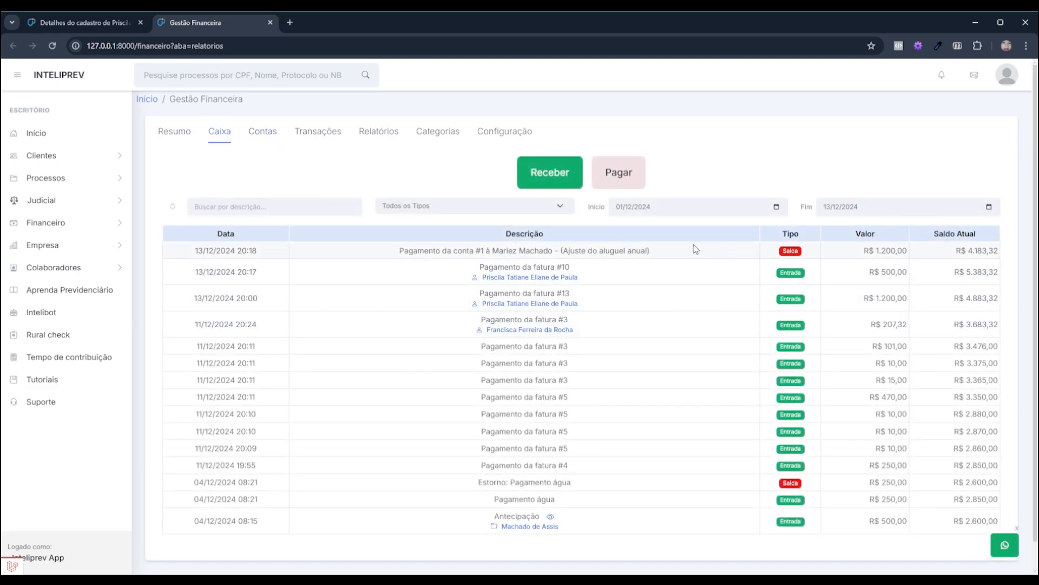
{"action": "left_click_drag", "start_coordinate": [829, 252], "coordinate": [921, 254]}
{"action": "left_click_drag", "start_coordinate": [510, 248], "coordinate": [656, 252]}
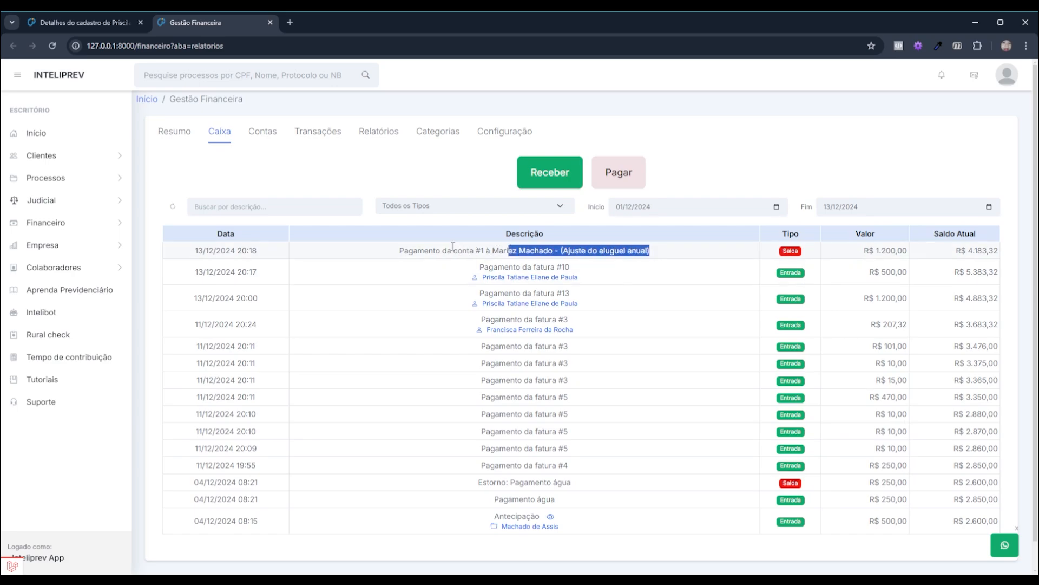
{"action": "left_click", "coordinate": [487, 252]}
{"action": "left_click_drag", "start_coordinate": [483, 250], "coordinate": [526, 254]}
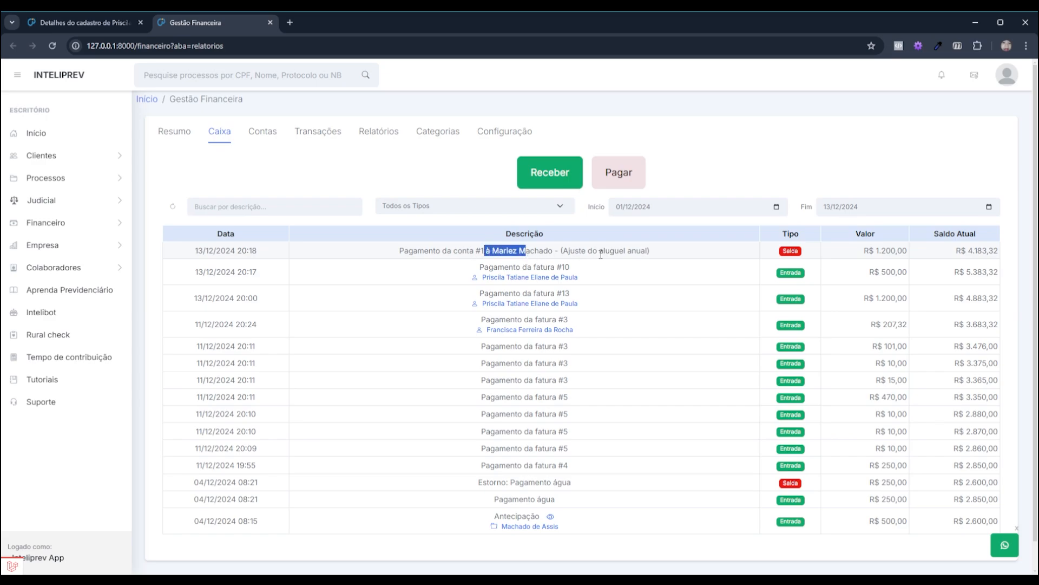
{"action": "left_click_drag", "start_coordinate": [655, 252], "coordinate": [555, 248]}
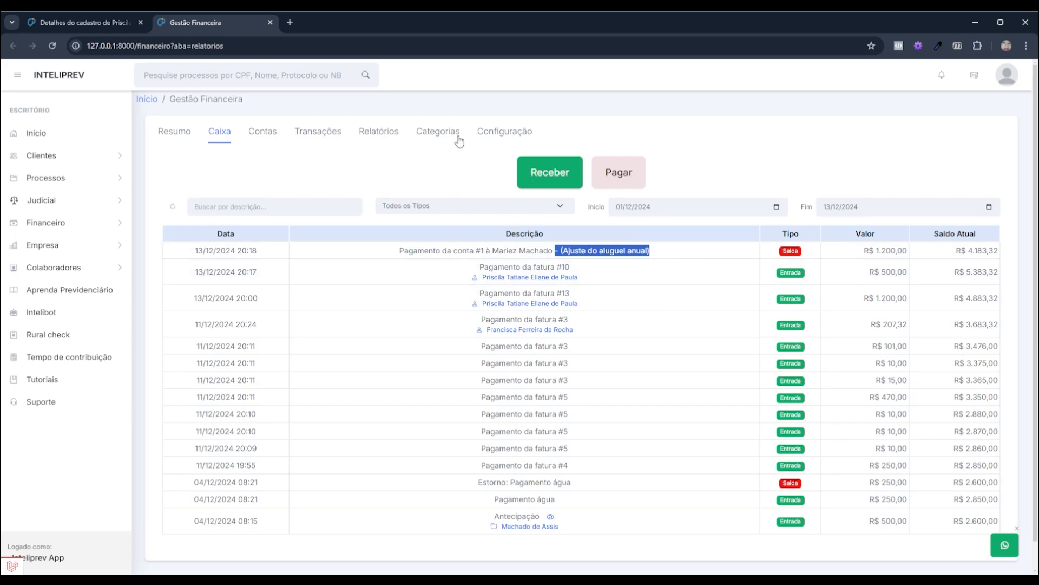
{"action": "left_click", "coordinate": [269, 172]}
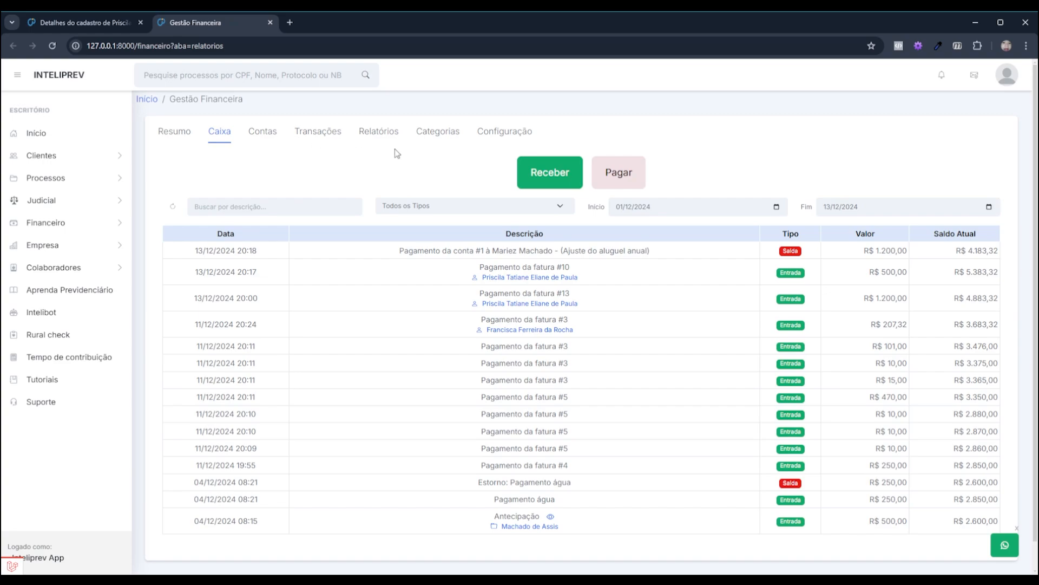
{"action": "left_click", "coordinate": [262, 140]}
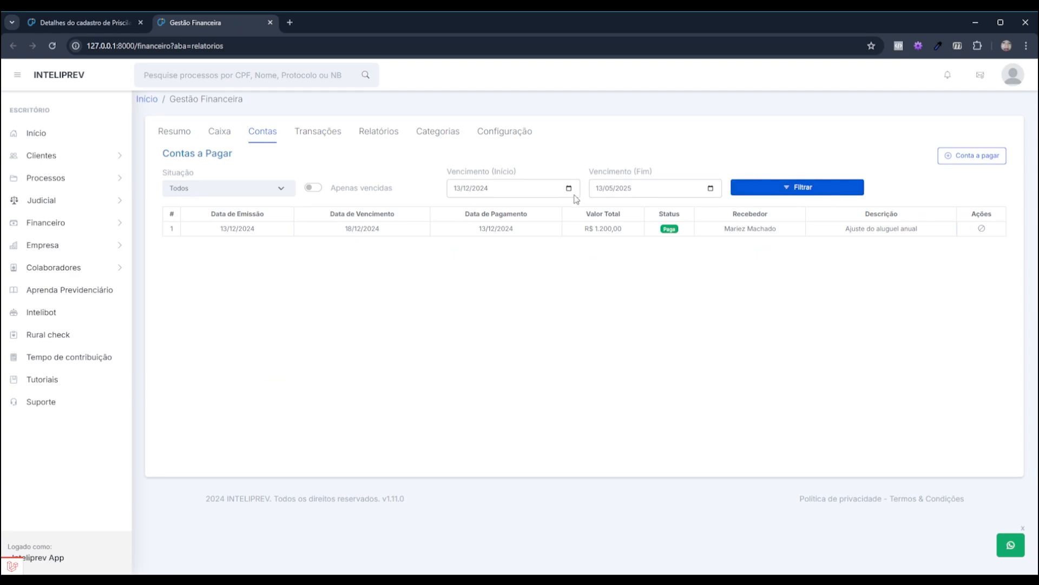
Toggle the Apenas vencidas filter on and back off, then edit the Vencimento start date
{"action": "left_click", "coordinate": [314, 188]}
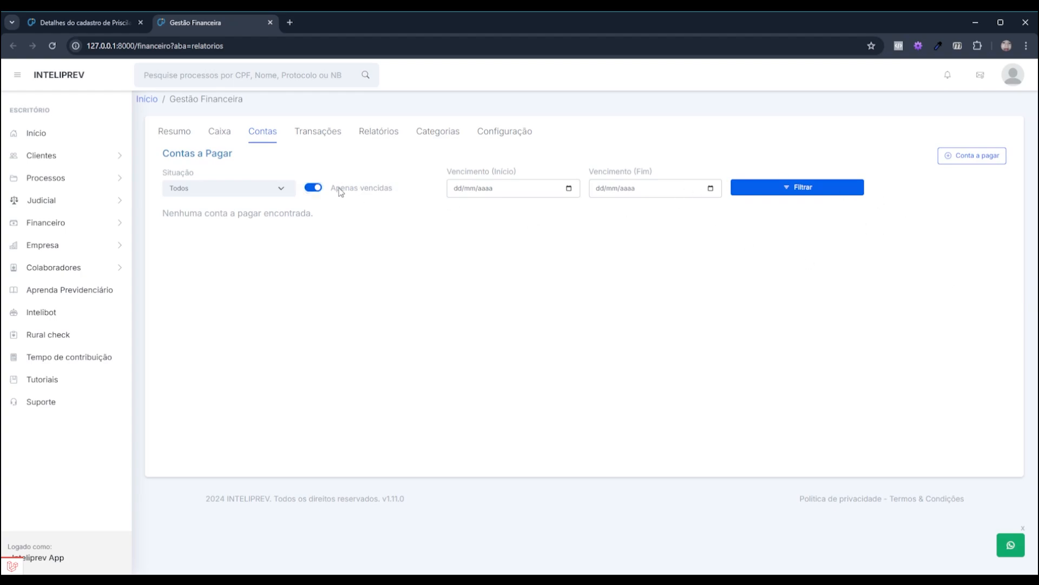
{"action": "left_click", "coordinate": [307, 189]}
{"action": "left_click", "coordinate": [485, 189]}
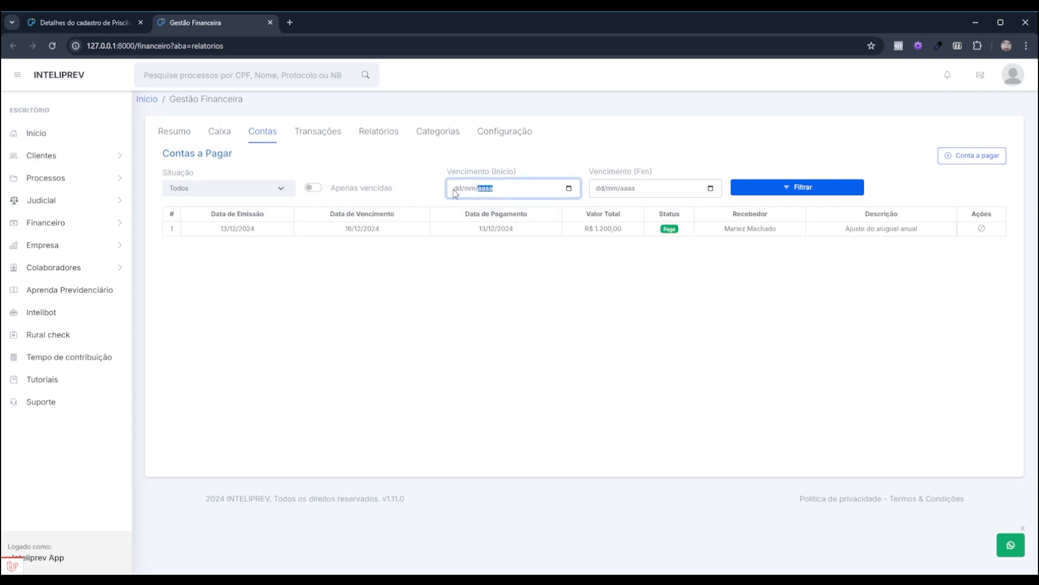
{"action": "left_click", "coordinate": [456, 190]}
Switch to the Relatórios page showing Fluxo de Caixa for 01/12/2024–13/12/2024
{"action": "left_click_drag", "start_coordinate": [243, 152], "coordinate": [166, 167]}
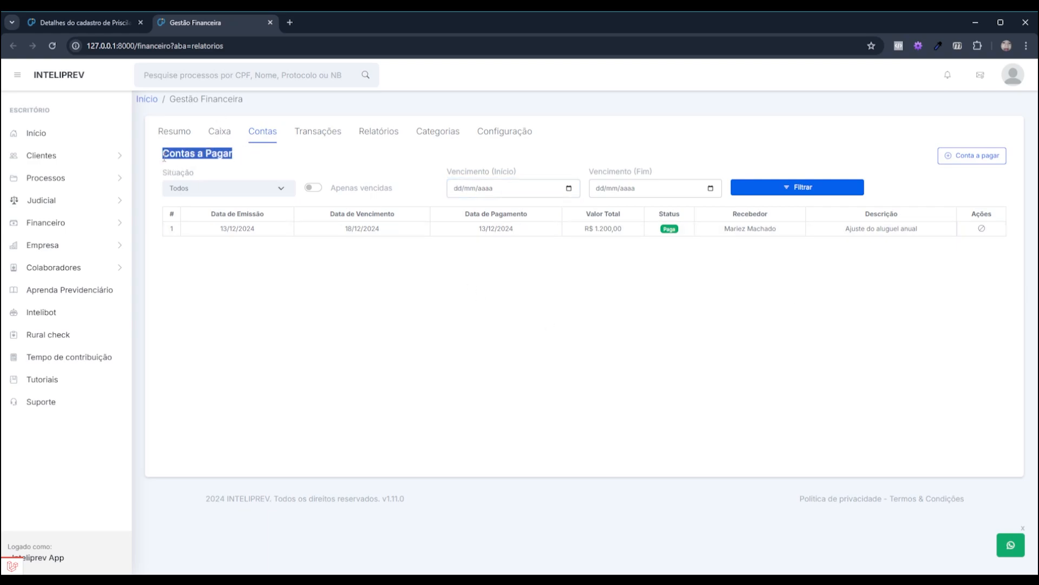
{"action": "left_click", "coordinate": [269, 131]}
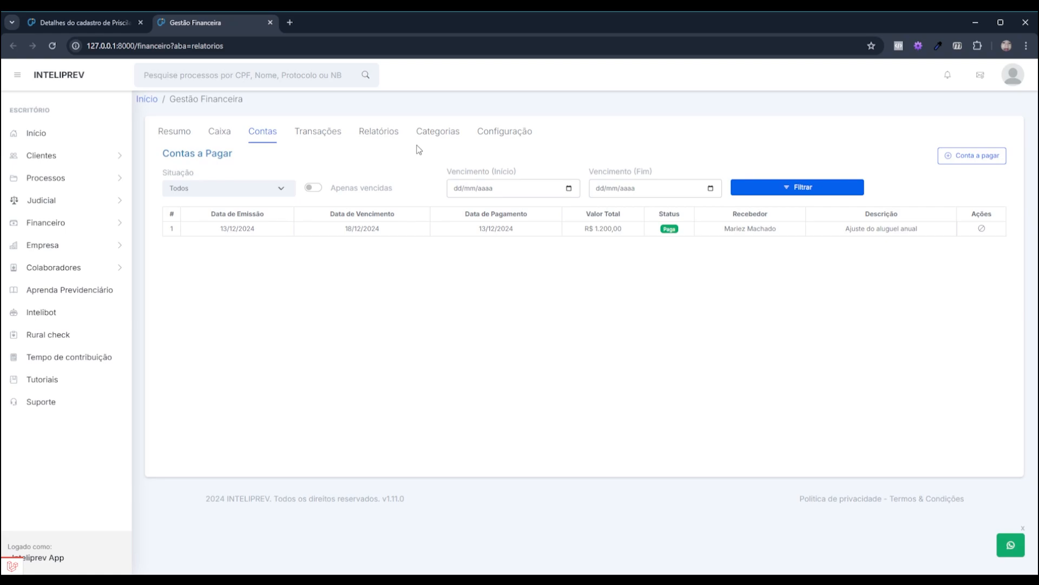
{"action": "left_click", "coordinate": [371, 139]}
{"action": "left_click_drag", "start_coordinate": [199, 163], "coordinate": [259, 157]}
{"action": "left_click", "coordinate": [489, 248]}
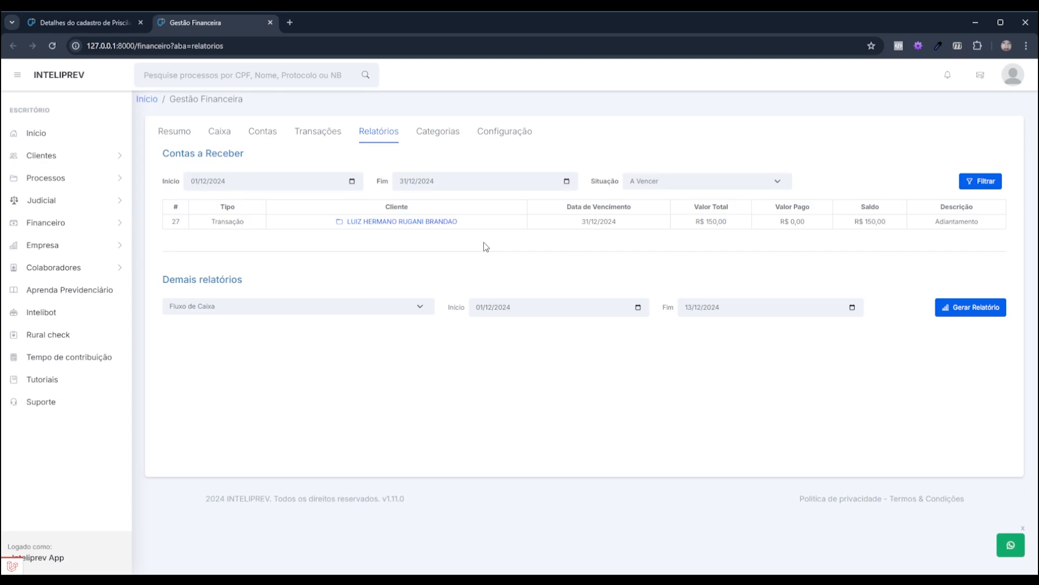
Show the Caixa ledger with the R$ 1.200,00 rent Saída and R$ 4.183,32 balance
{"action": "left_click", "coordinate": [250, 133]}
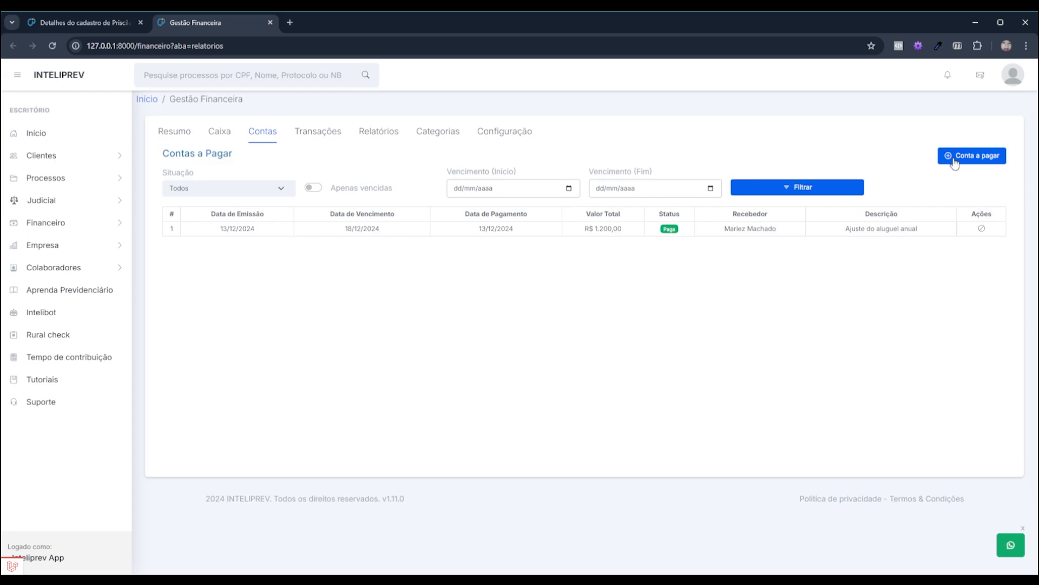
{"action": "left_click", "coordinate": [216, 135]}
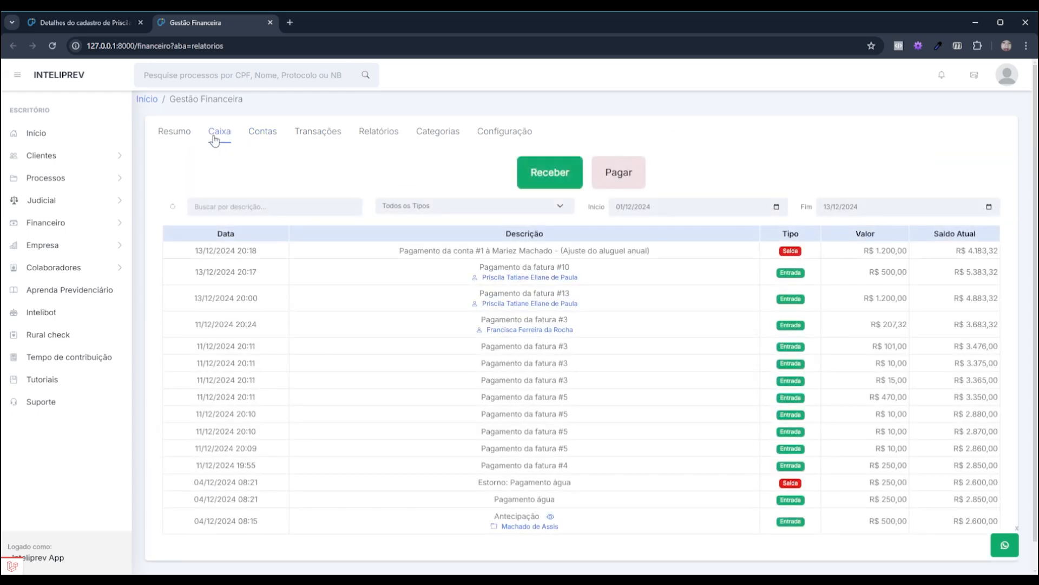